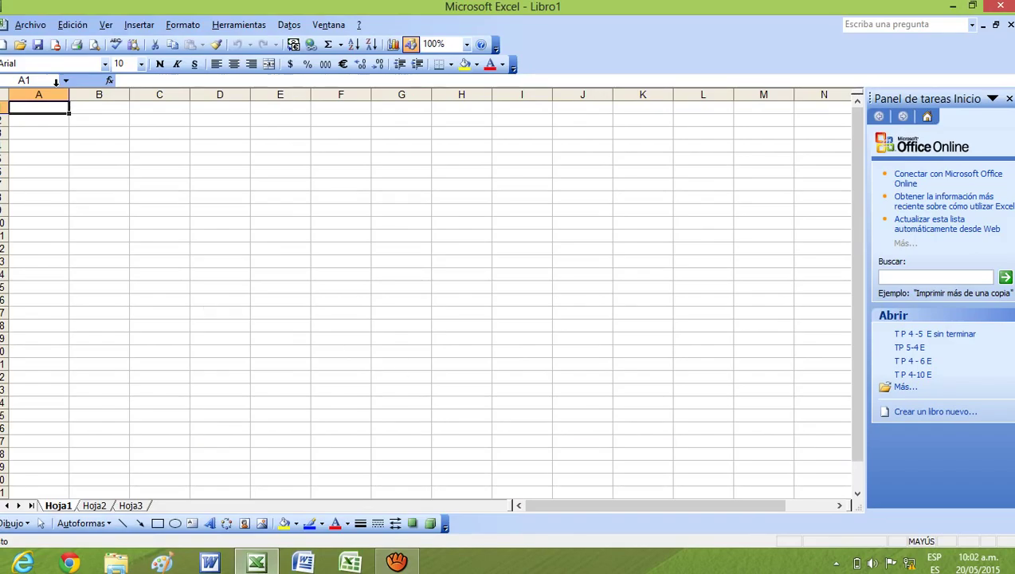
Open the TP 6-3 E workbook from Mis documentos through Archivo > Abrir.
{"action": "left_click", "coordinate": [30, 25]}
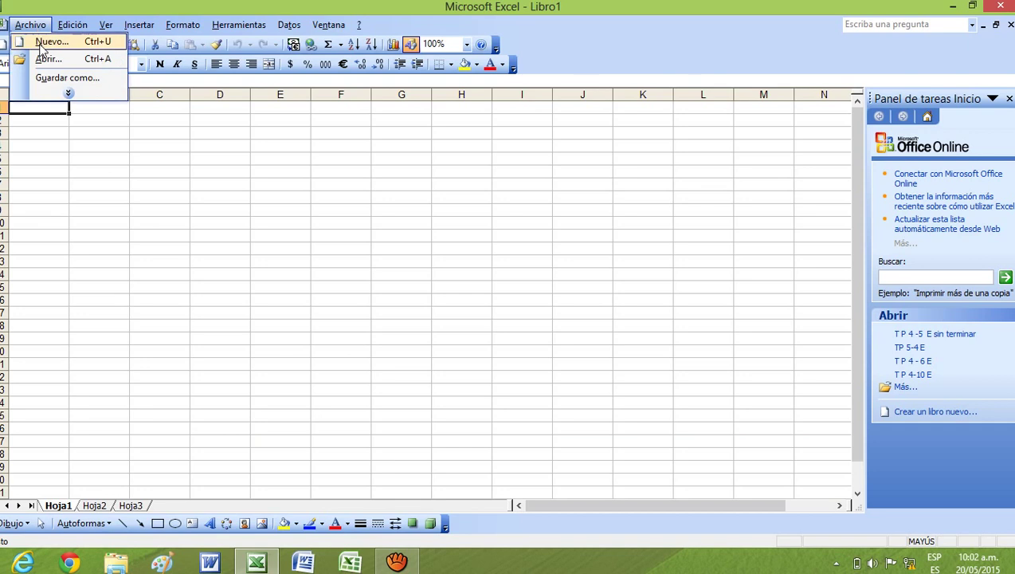
{"action": "left_click", "coordinate": [40, 44]}
{"action": "left_click", "coordinate": [30, 24]}
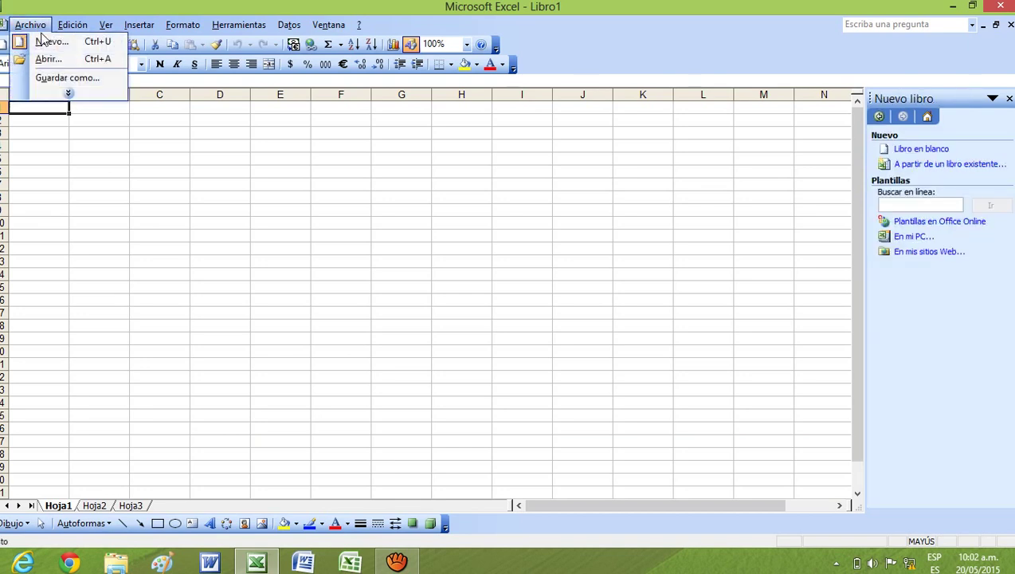
{"action": "left_click", "coordinate": [47, 59]}
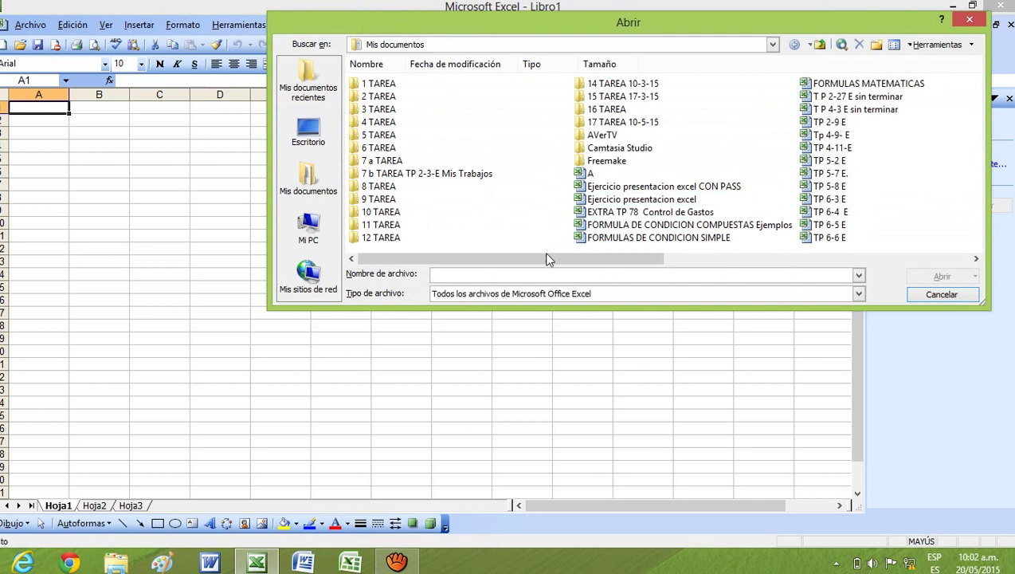
{"action": "scroll", "coordinate": [592, 251], "scroll_direction": "down", "scroll_amount": 1}
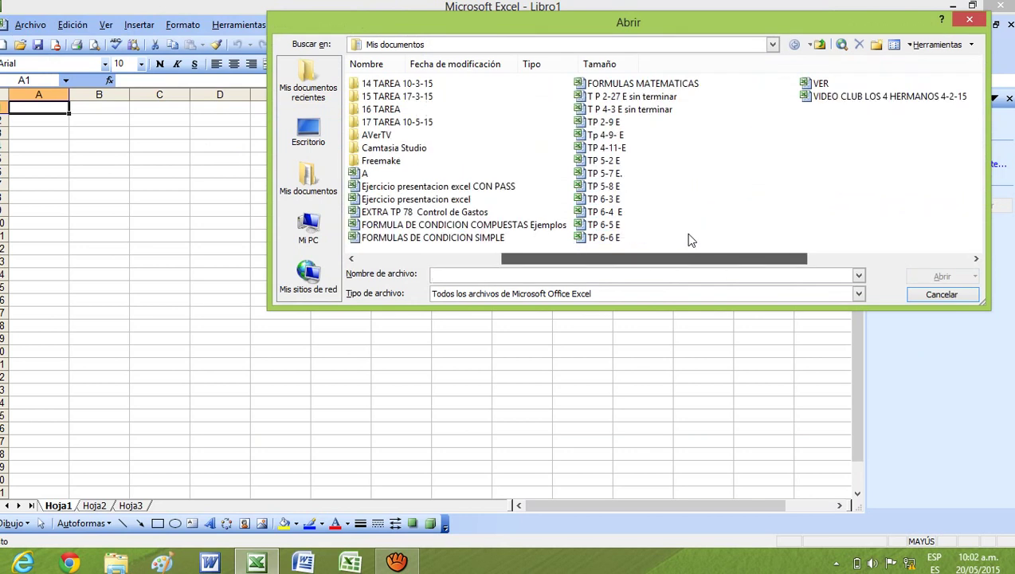
{"action": "left_click", "coordinate": [628, 201]}
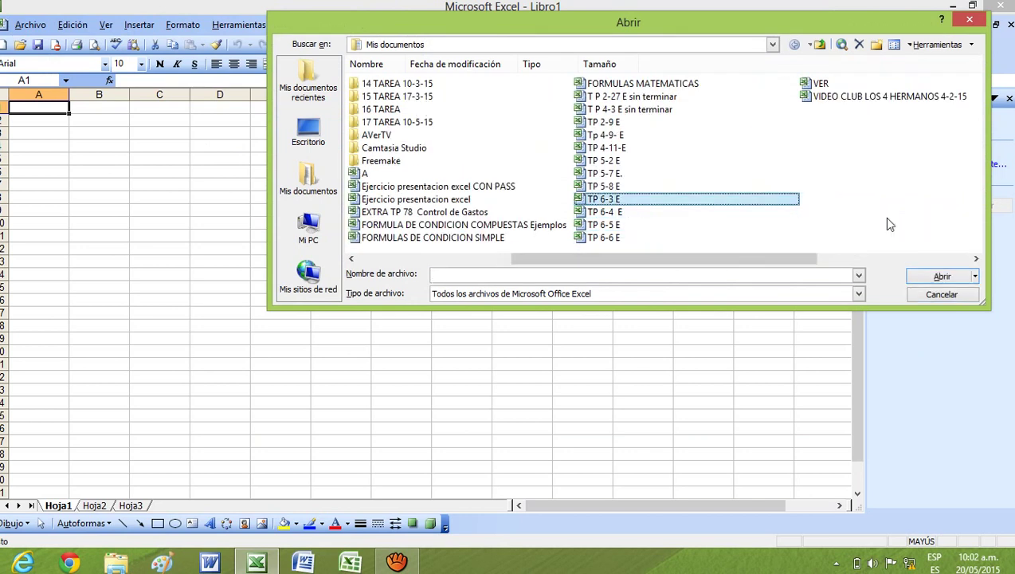
{"action": "left_click", "coordinate": [941, 275]}
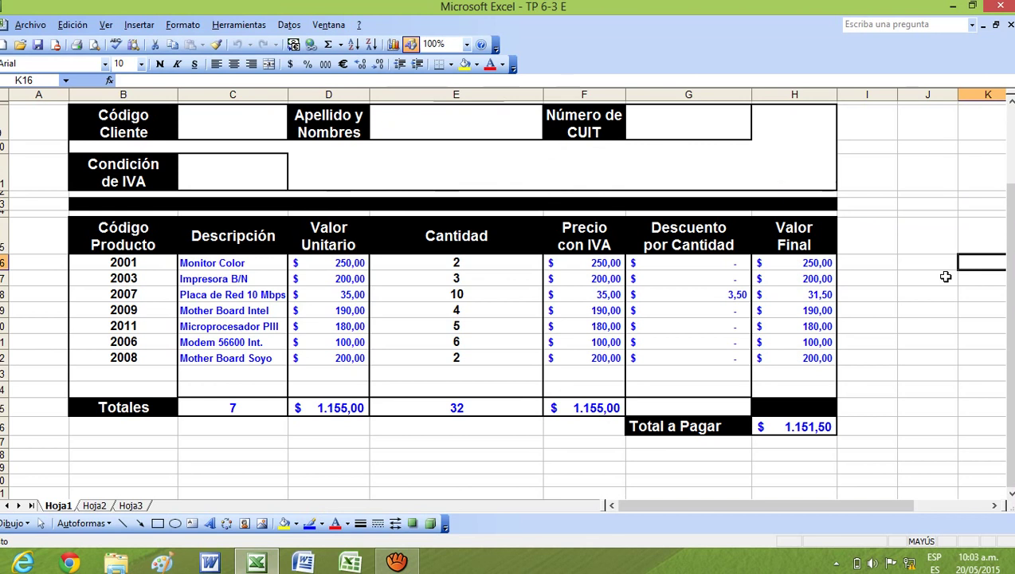
{"action": "left_click", "coordinate": [94, 507]}
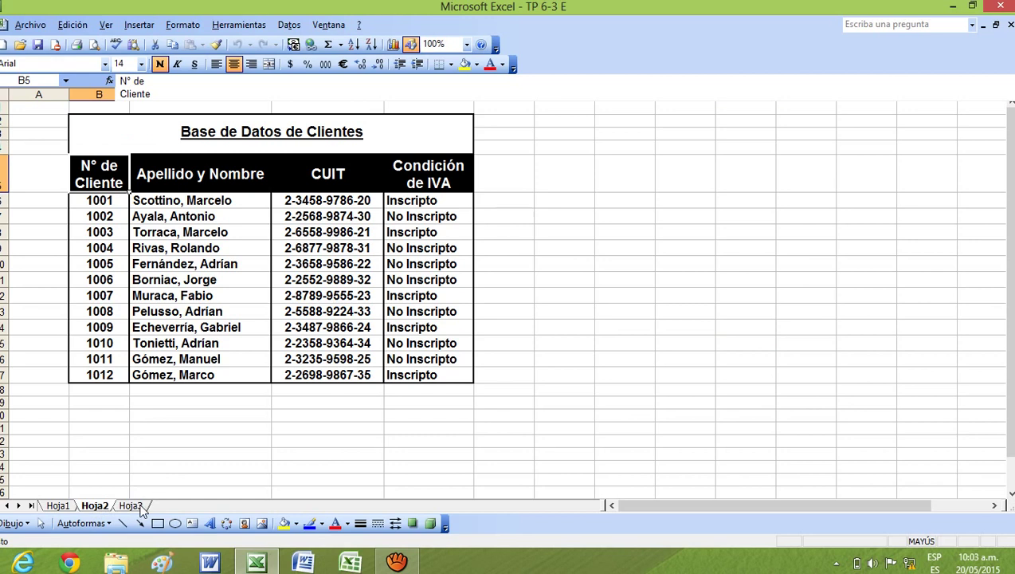
{"action": "left_click", "coordinate": [132, 506]}
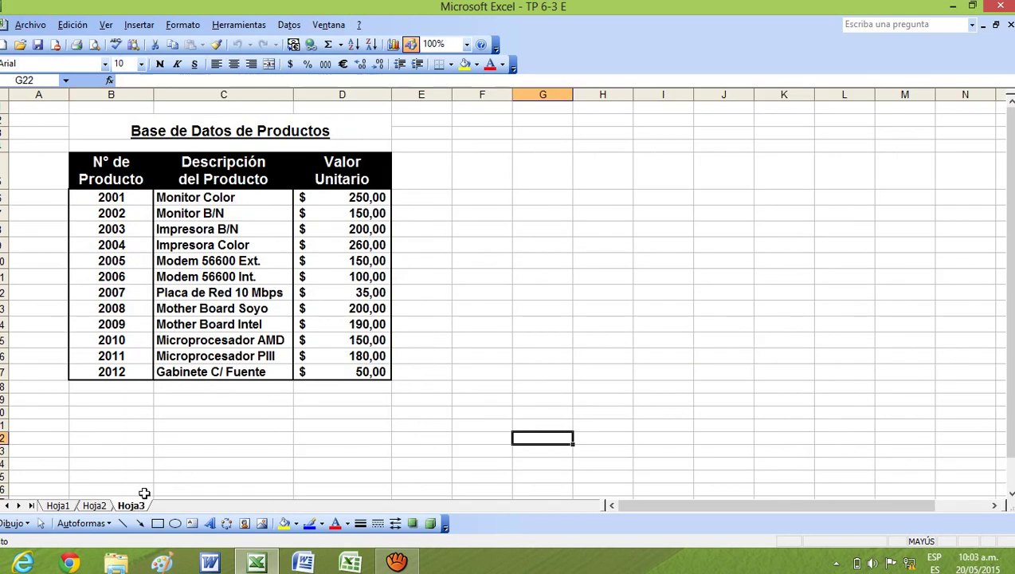
{"action": "left_click", "coordinate": [59, 506]}
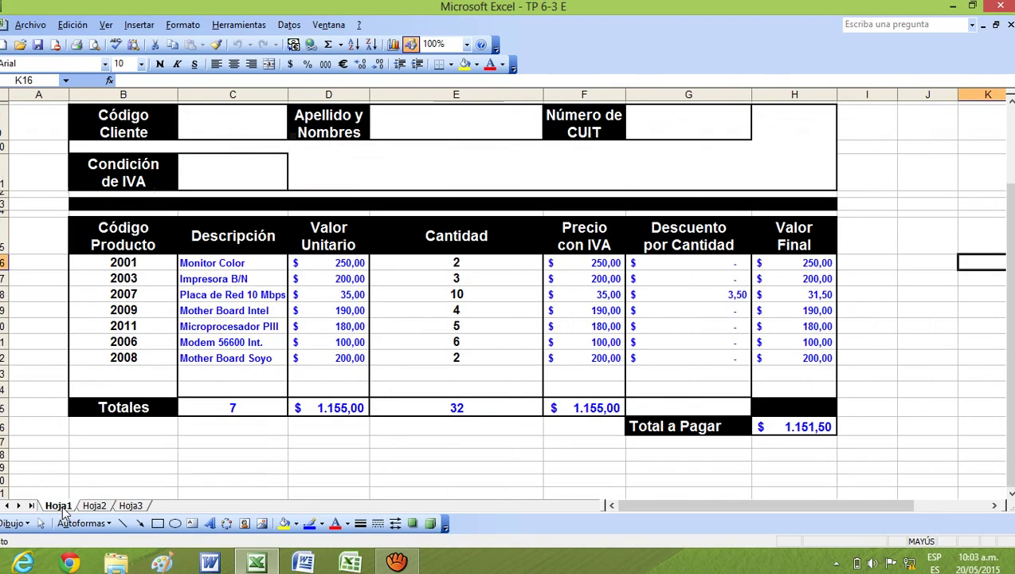
{"action": "left_click_drag", "start_coordinate": [1006, 357], "coordinate": [1005, 317]}
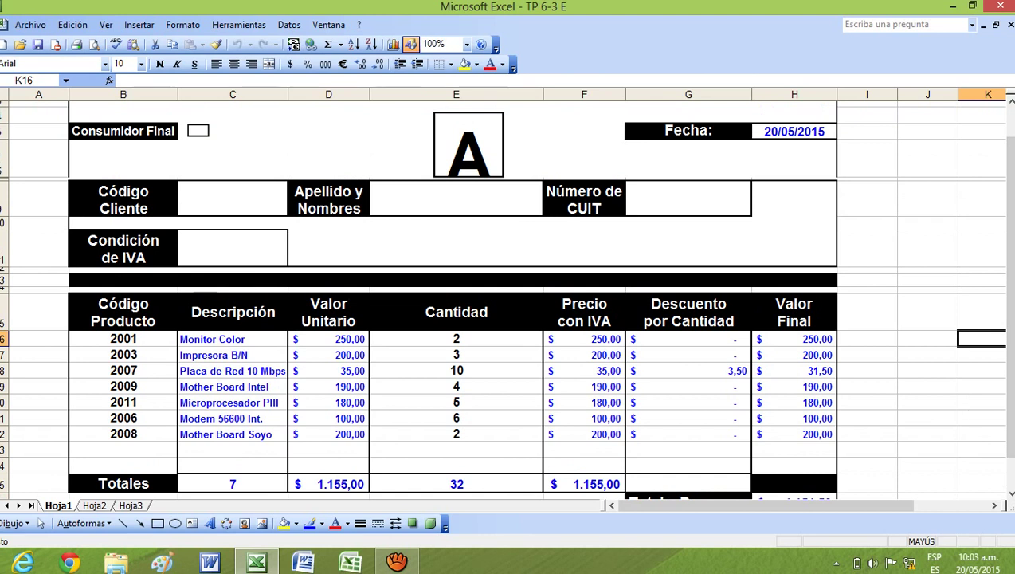
{"action": "left_click", "coordinate": [345, 153]}
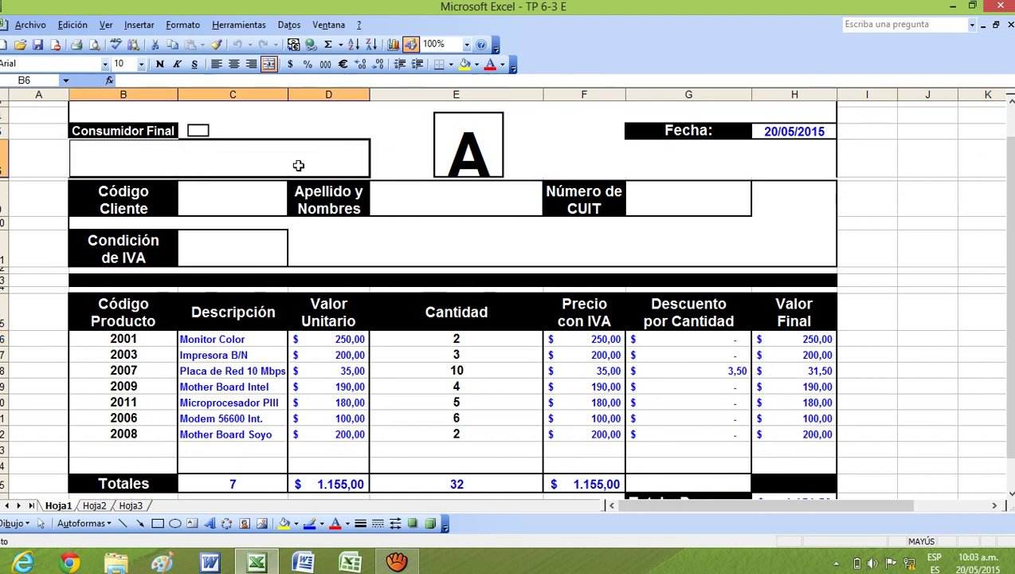
{"action": "left_click", "coordinate": [295, 131]}
{"action": "left_click", "coordinate": [390, 148]}
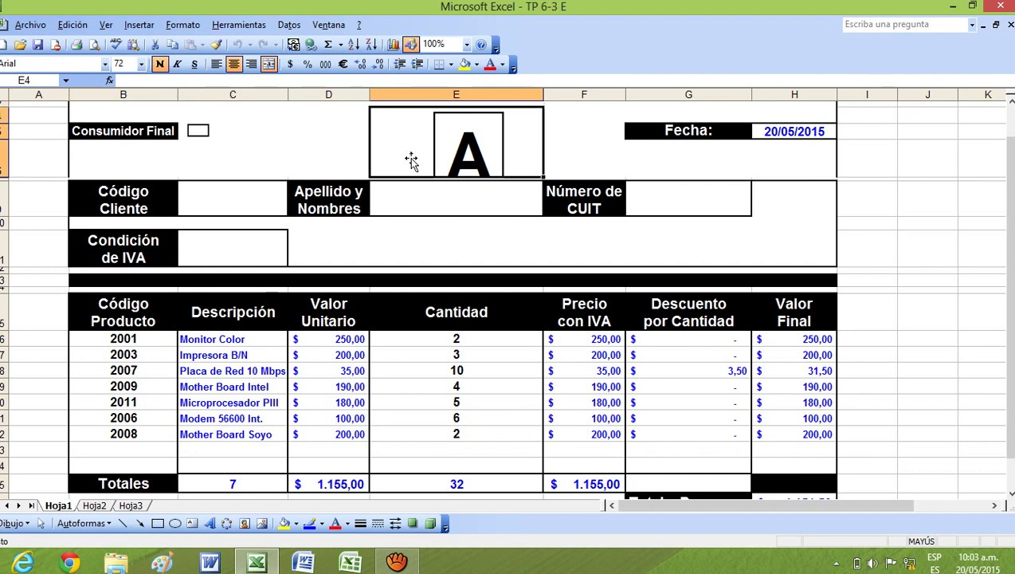
{"action": "left_click", "coordinate": [580, 148]}
{"action": "left_click", "coordinate": [777, 173]}
{"action": "left_click", "coordinate": [778, 243]}
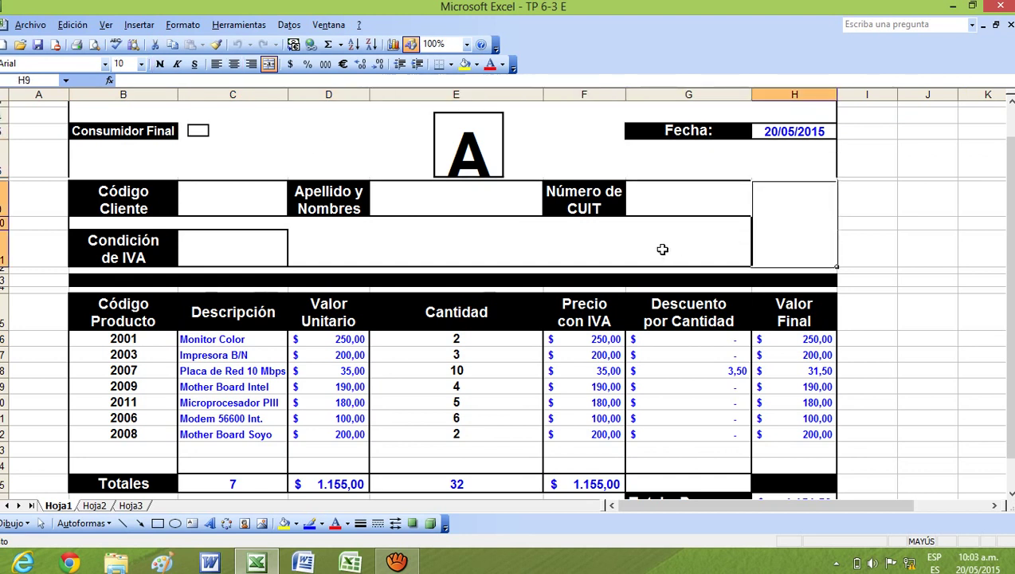
{"action": "left_click", "coordinate": [662, 250]}
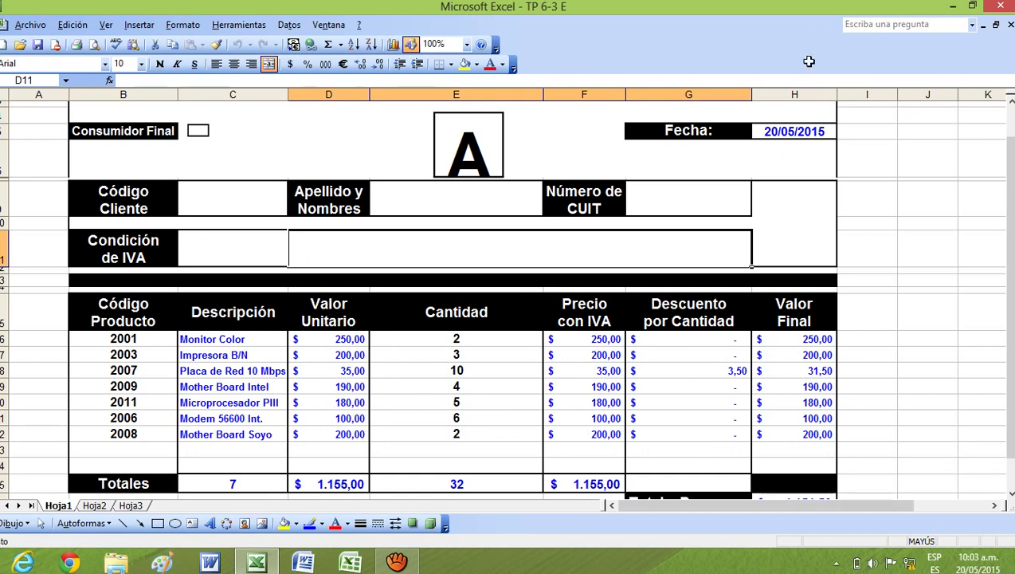
{"action": "left_click", "coordinate": [786, 134]}
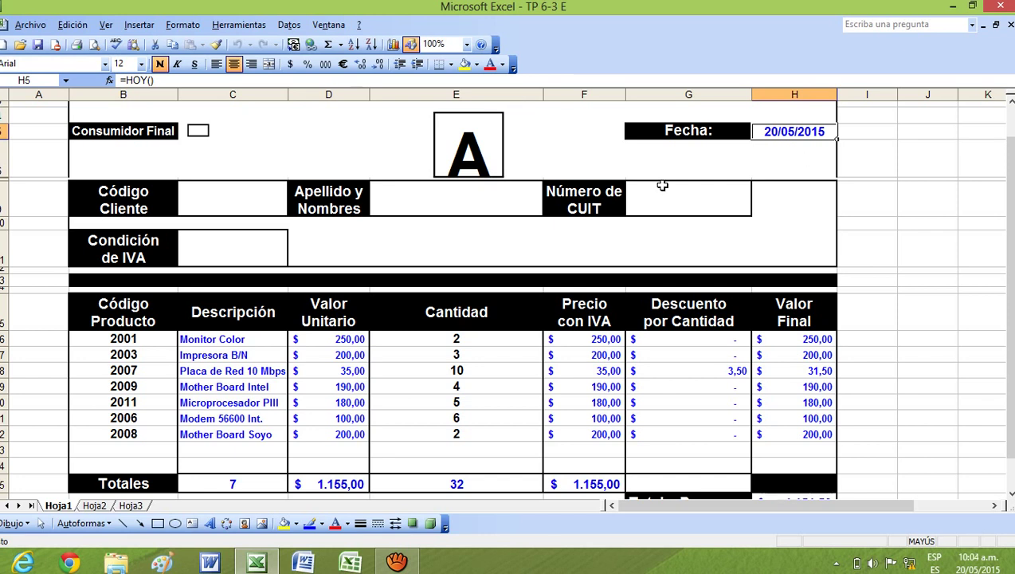
{"action": "left_click", "coordinate": [436, 196]}
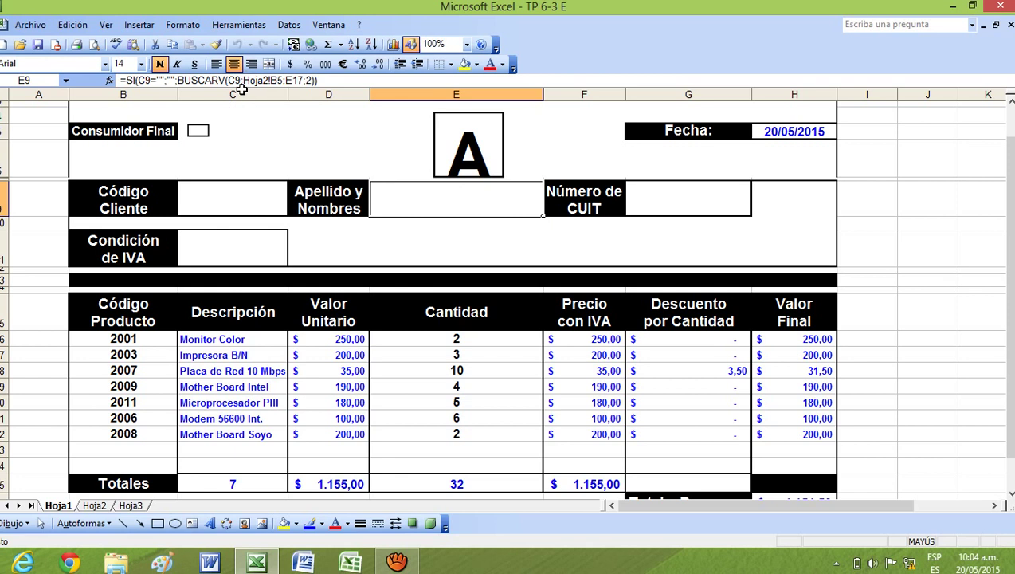
Switch to Hoja2 to view the twelve-client database with codes 1001–1012.
{"action": "left_click", "coordinate": [94, 506]}
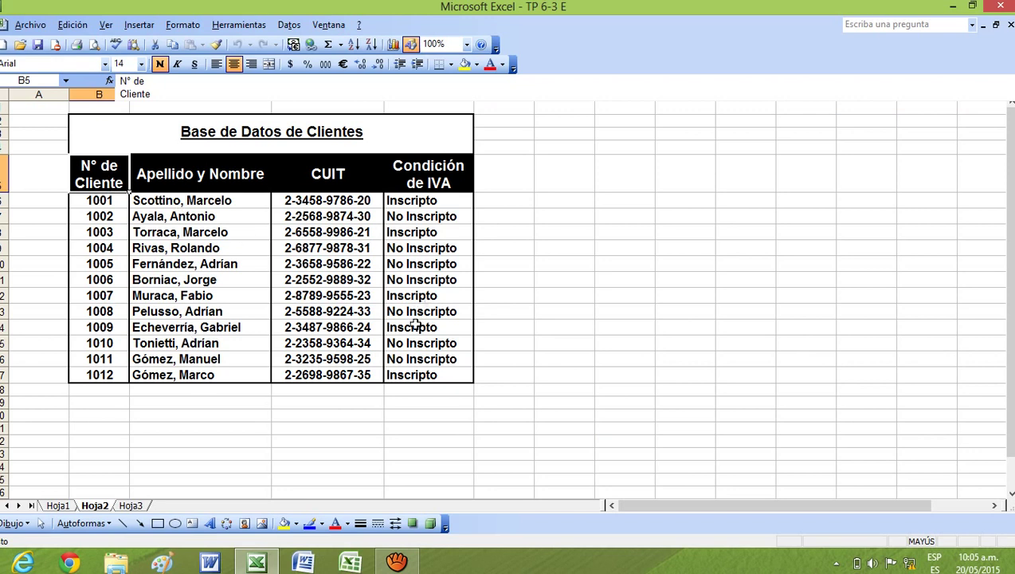
Back on Hoja1, inspect the CUIT (G9) and IVA condition (C11) BUSCARV formulas, then select C9.
{"action": "left_click", "coordinate": [49, 505]}
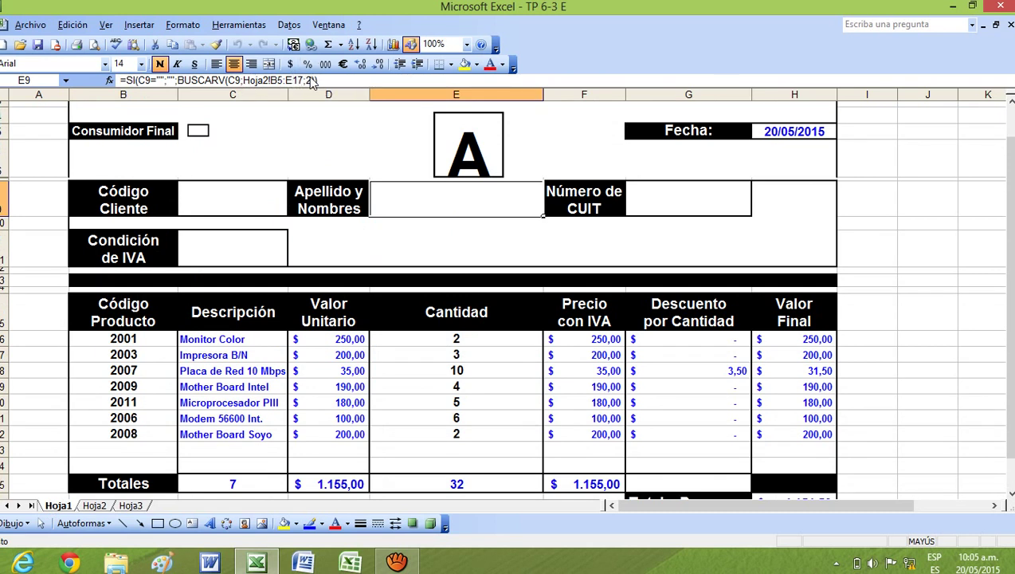
{"action": "left_click", "coordinate": [658, 204]}
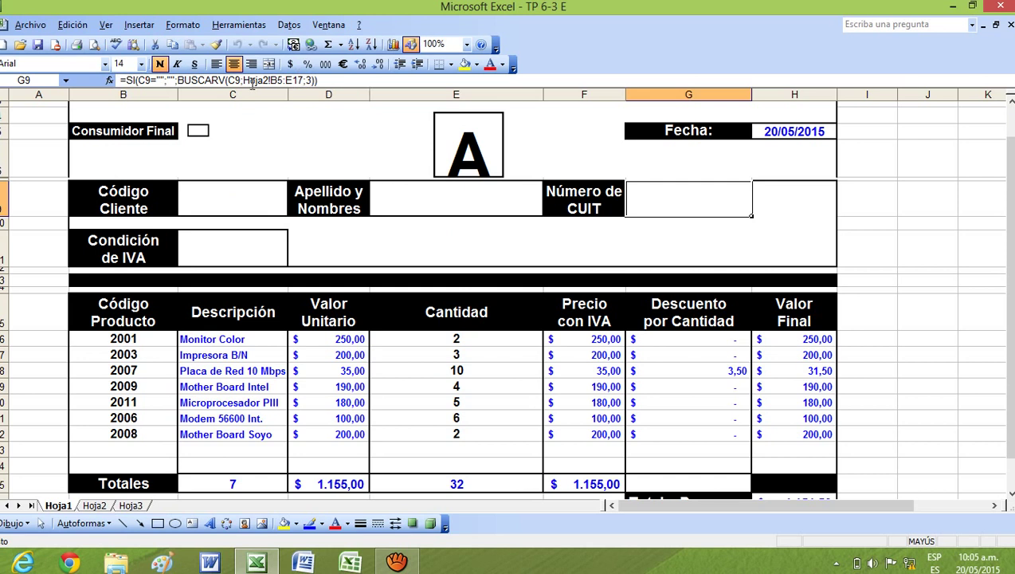
{"action": "left_click", "coordinate": [237, 240]}
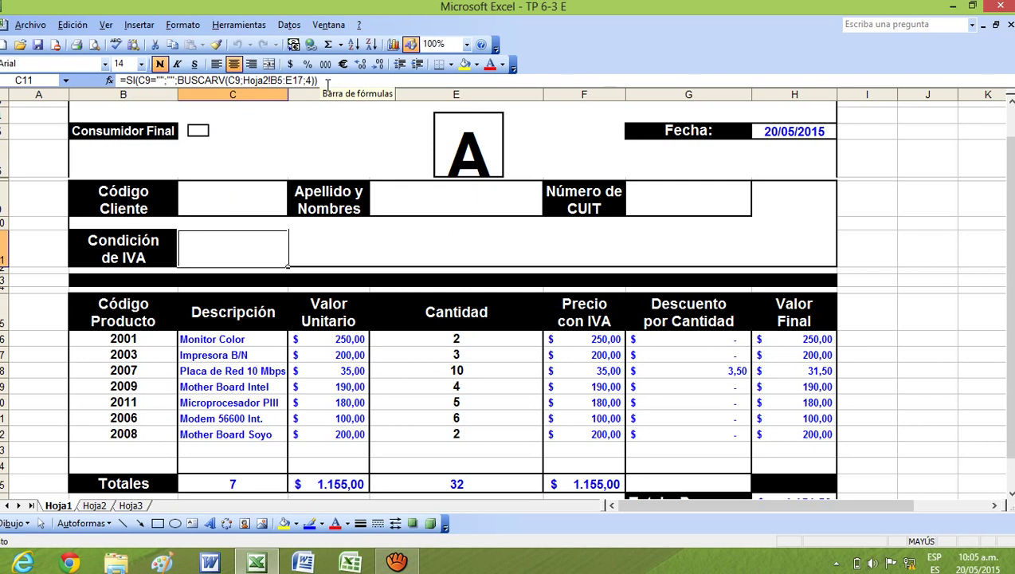
{"action": "left_click", "coordinate": [248, 210]}
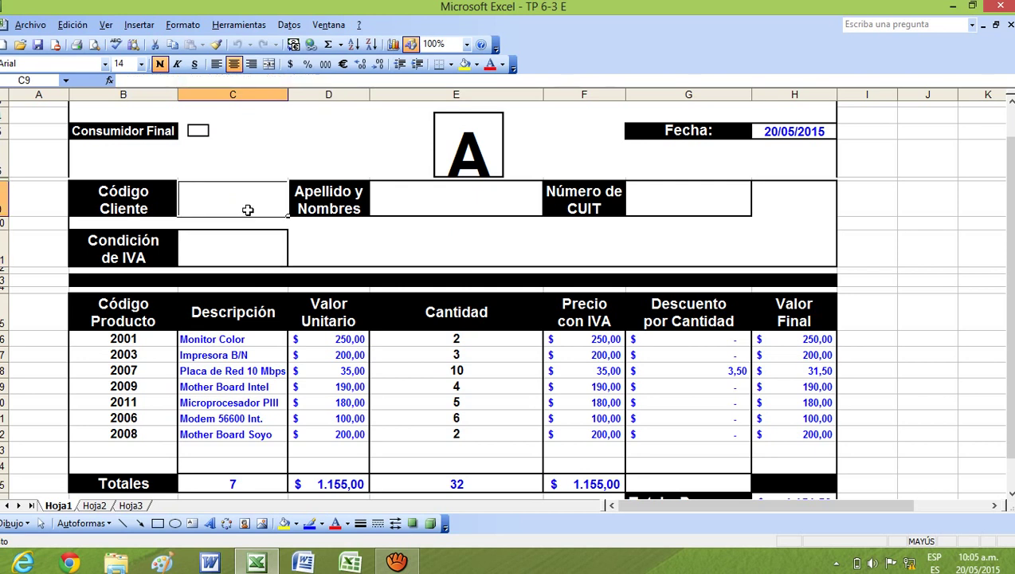
Enter client code 1001 in C9, cancel a retype, and check the Hoja2 client list.
{"action": "type", "text": "1001"}
{"action": "key", "text": "Return"}
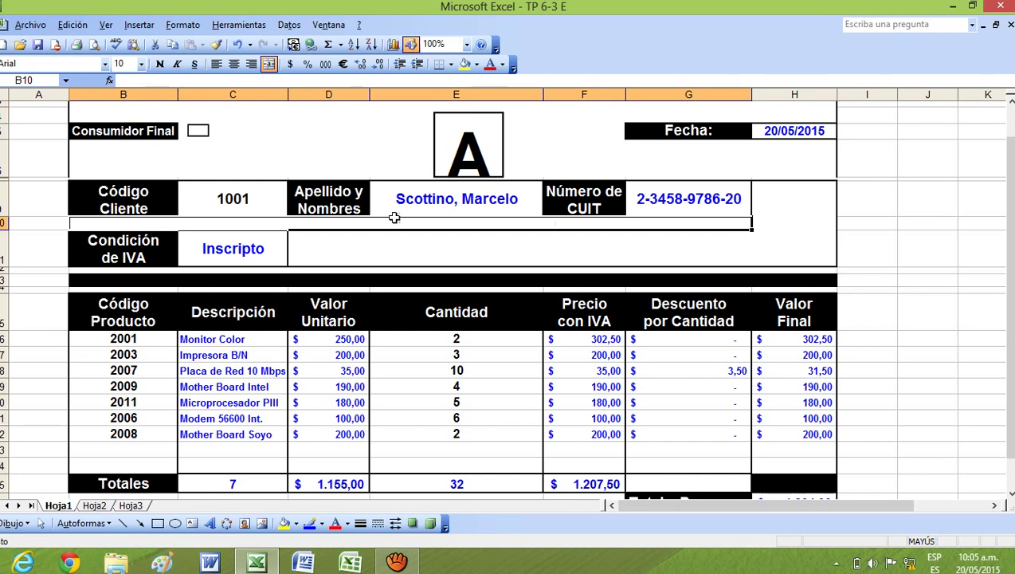
{"action": "left_click", "coordinate": [231, 193]}
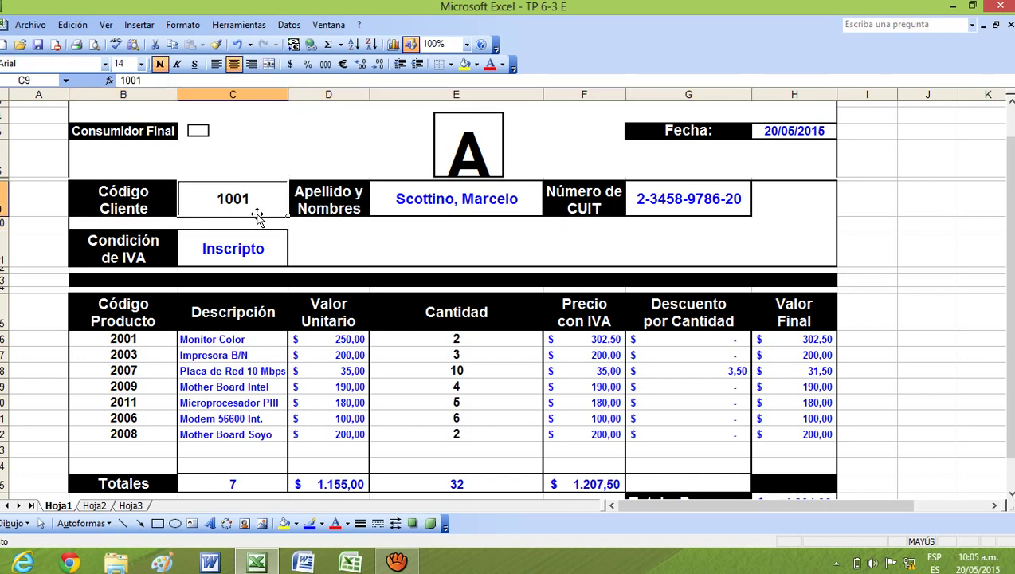
{"action": "type", "text": "1"}
{"action": "key", "text": "Escape"}
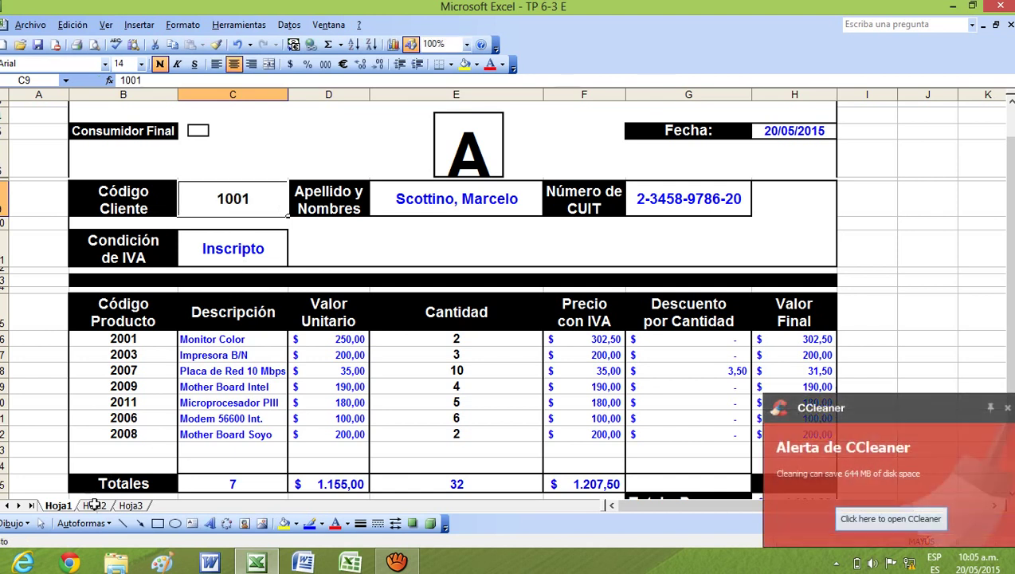
{"action": "left_click", "coordinate": [94, 505]}
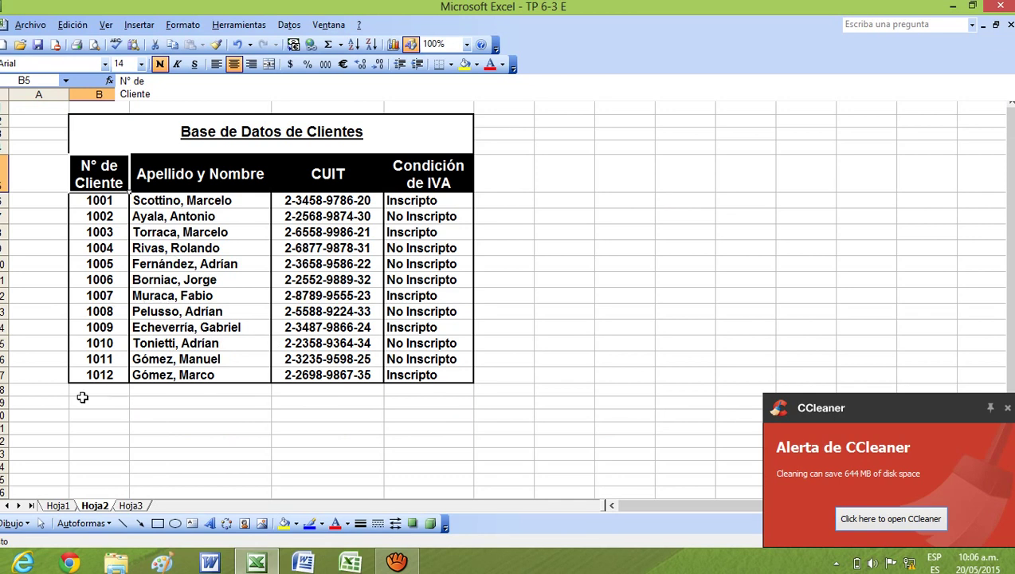
Enter client code 1007 in C9 on Hoja1, then inspect the CUIT entries on Hoja2.
{"action": "left_click", "coordinate": [57, 505]}
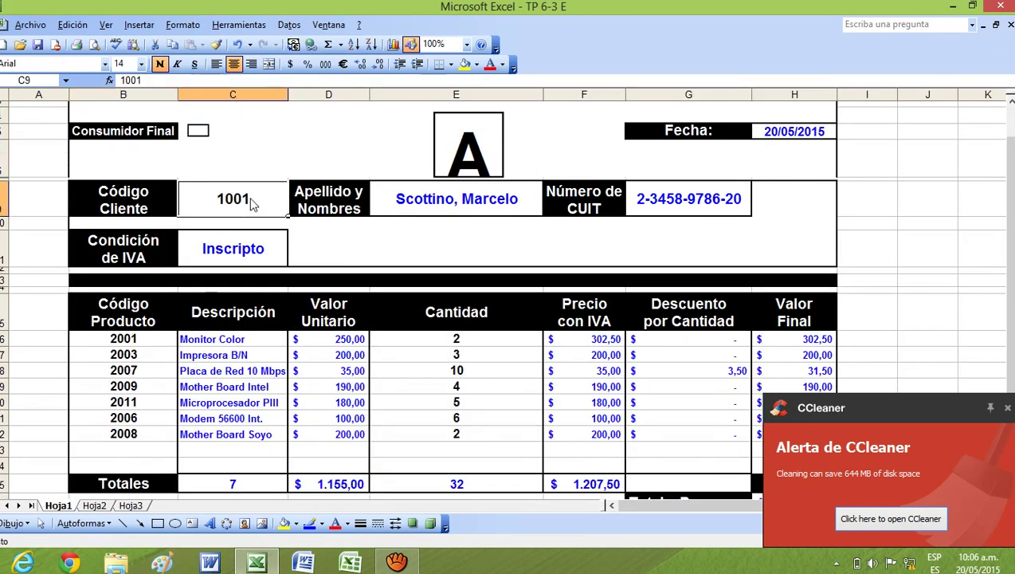
{"action": "type", "text": "100"}
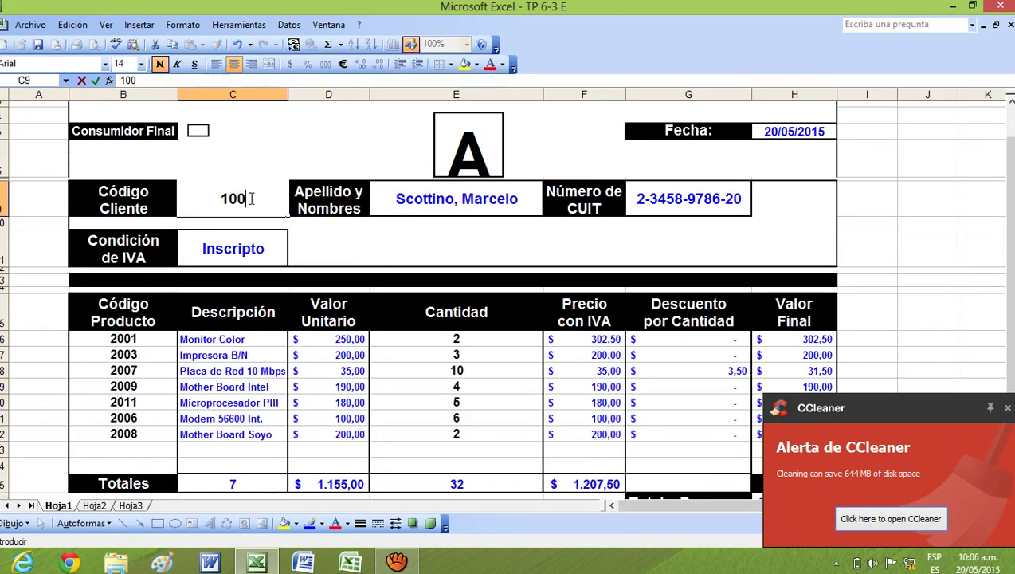
{"action": "type", "text": "7"}
{"action": "key", "text": "Return"}
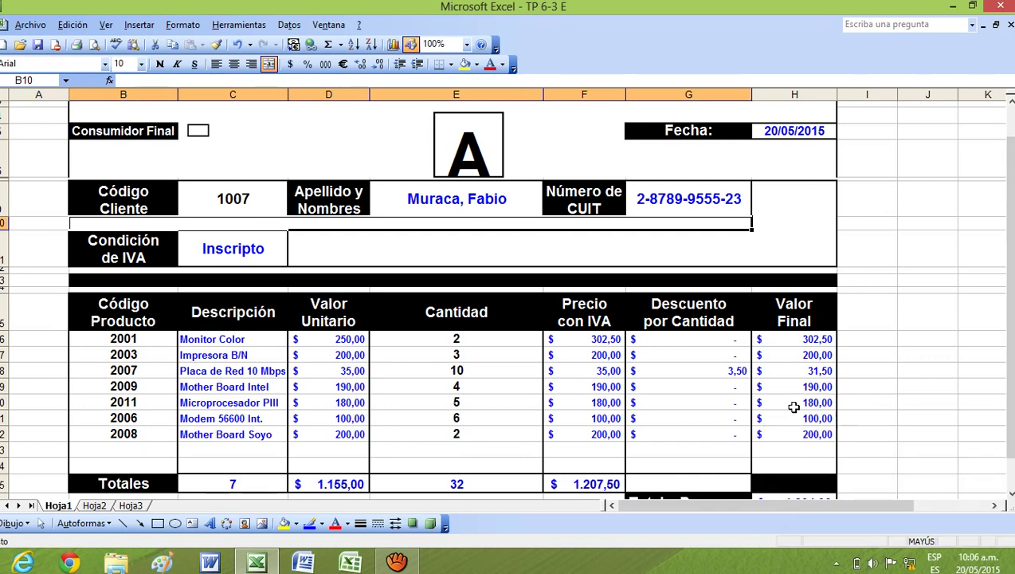
{"action": "left_click", "coordinate": [94, 505]}
{"action": "left_click", "coordinate": [318, 230]}
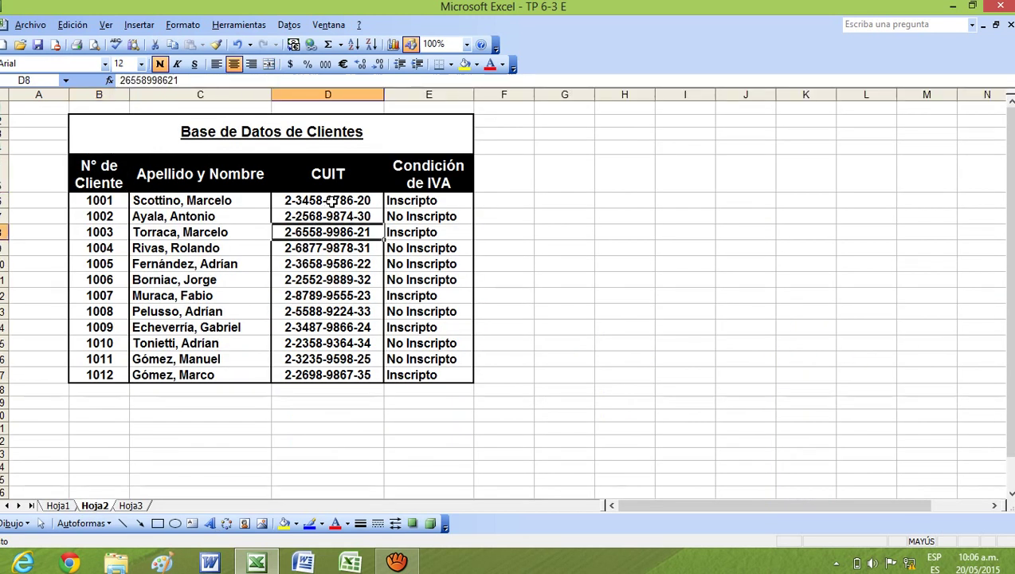
{"action": "right_click", "coordinate": [330, 203]}
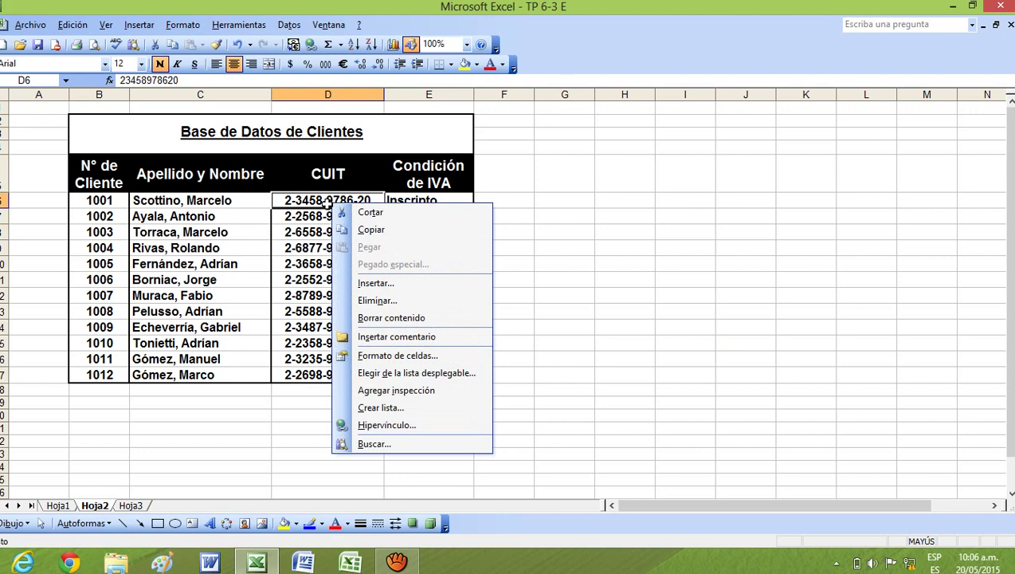
{"action": "left_click", "coordinate": [62, 507]}
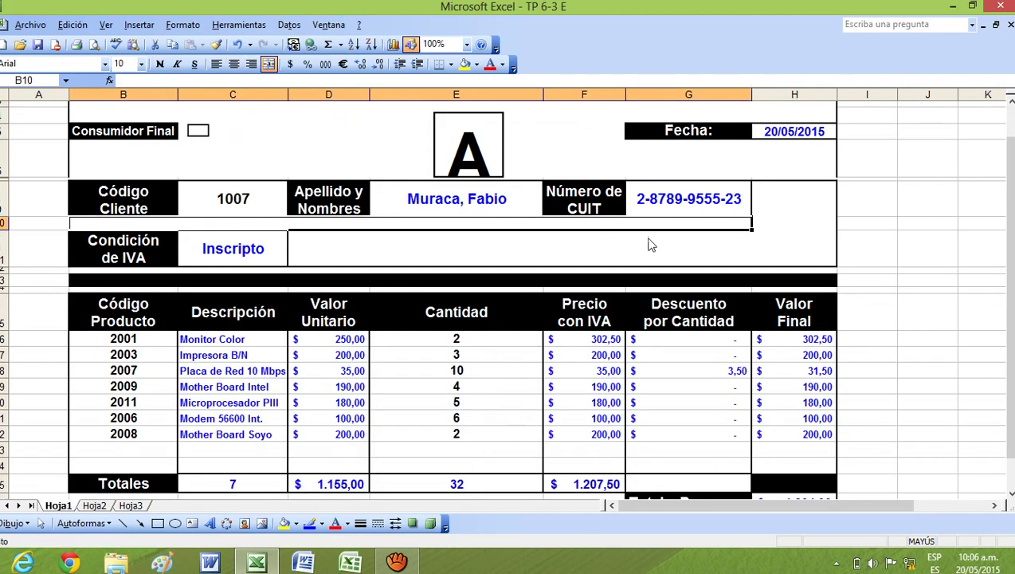
{"action": "left_click", "coordinate": [679, 197]}
{"action": "right_click", "coordinate": [679, 197]}
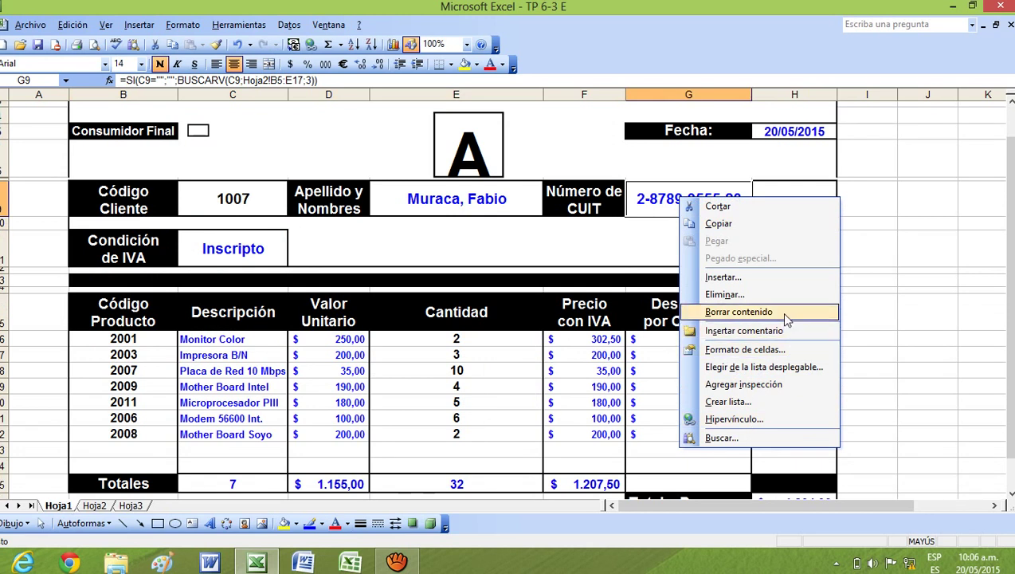
{"action": "left_click", "coordinate": [745, 349]}
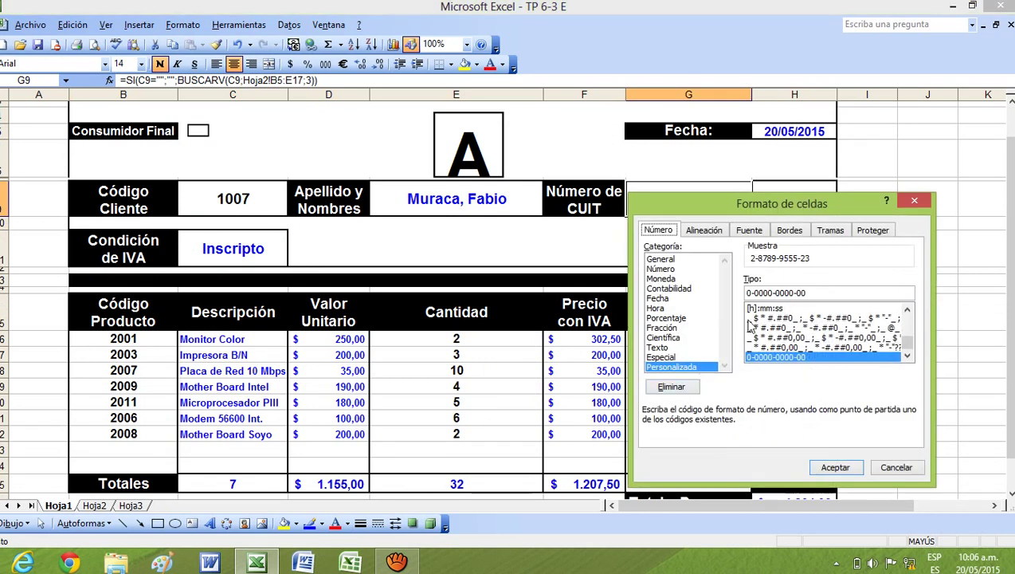
{"action": "left_click_drag", "start_coordinate": [780, 209], "coordinate": [886, 106]}
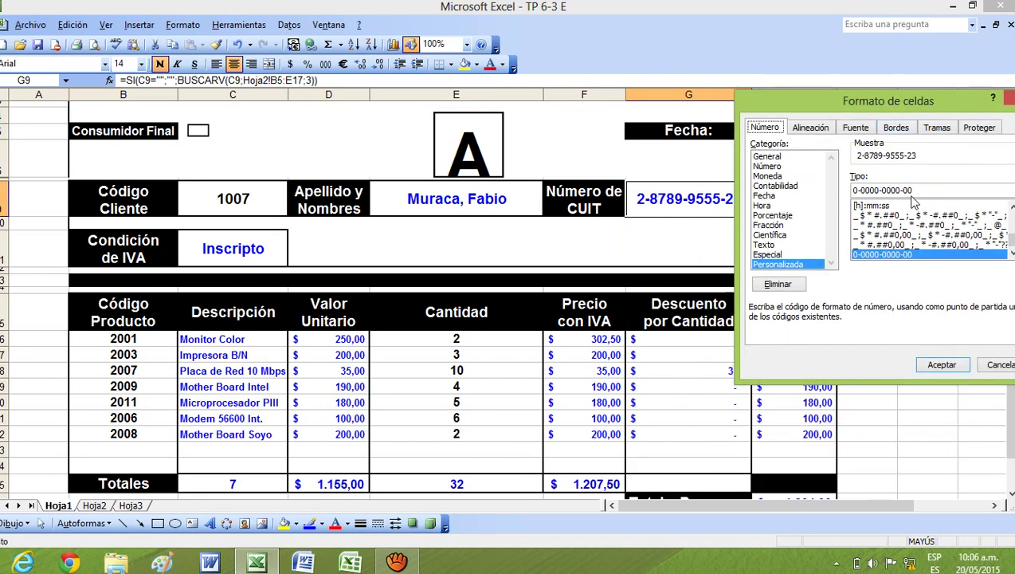
{"action": "left_click_drag", "start_coordinate": [909, 102], "coordinate": [871, 102]}
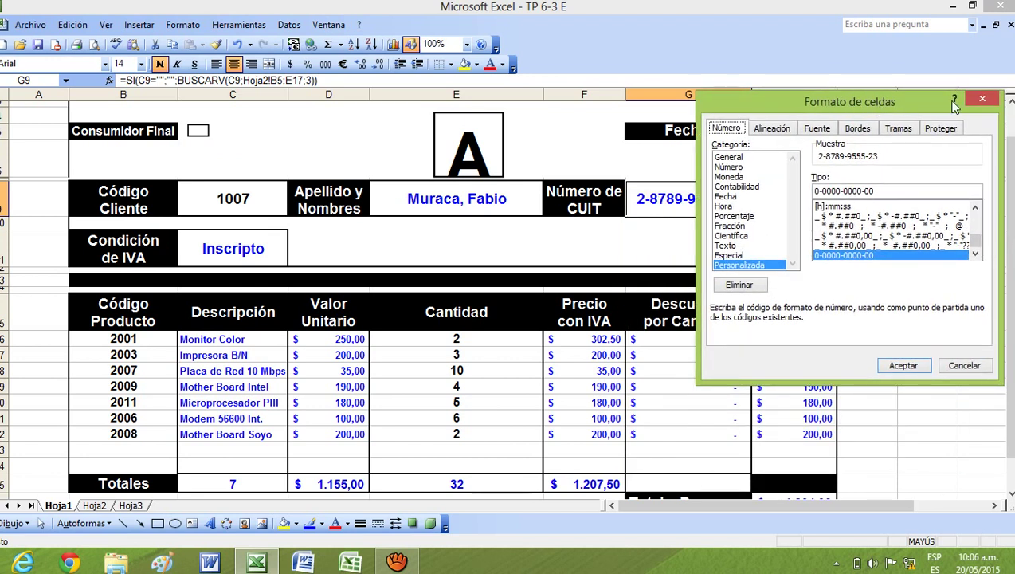
{"action": "left_click", "coordinate": [985, 101]}
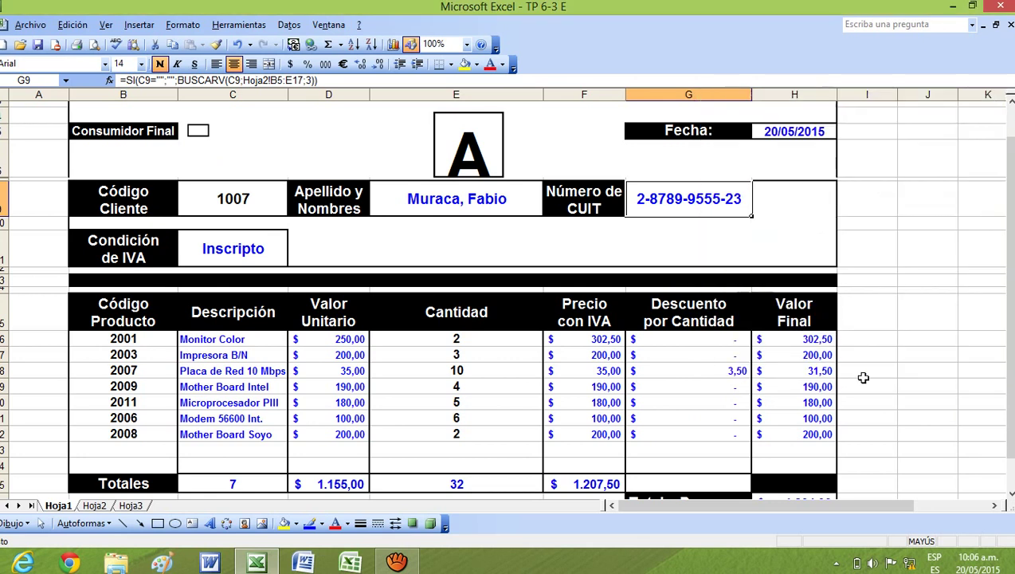
{"action": "left_click", "coordinate": [911, 391]}
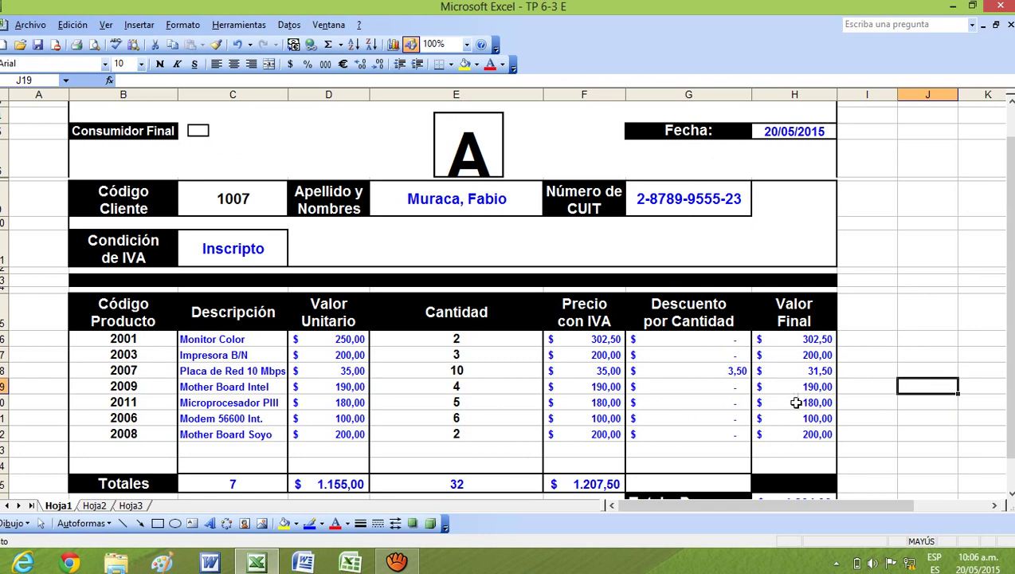
Inspect the C16 description and D16 unit price BUSCARV formulas, briefly viewing Hoja3.
{"action": "left_click", "coordinate": [255, 341]}
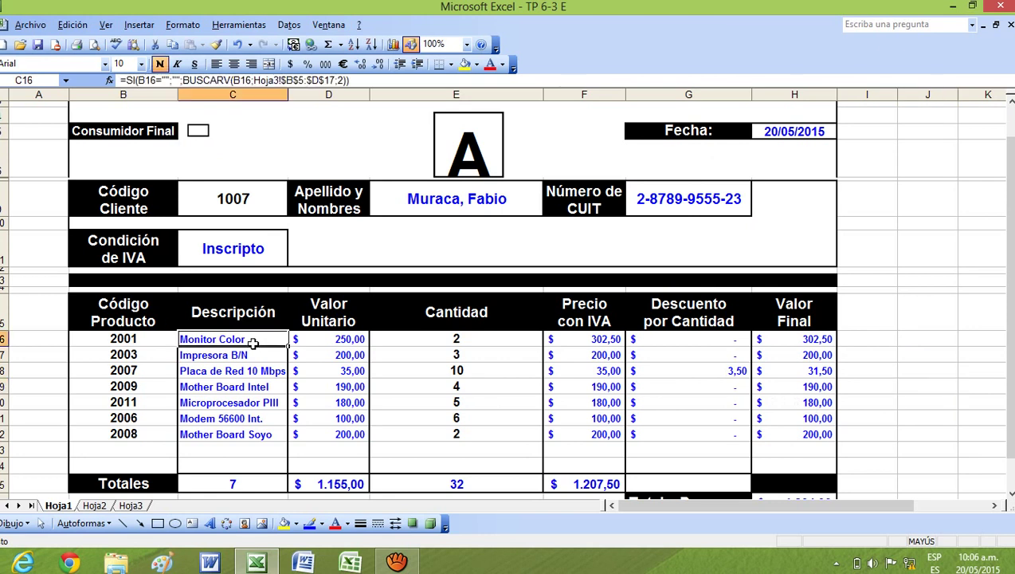
{"action": "left_click", "coordinate": [339, 338]}
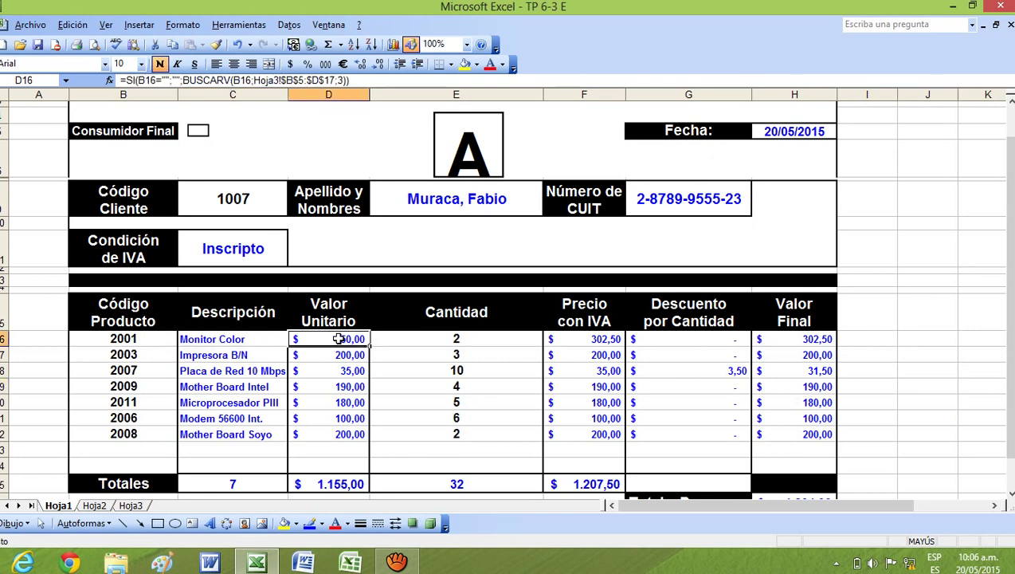
{"action": "left_click", "coordinate": [243, 337]}
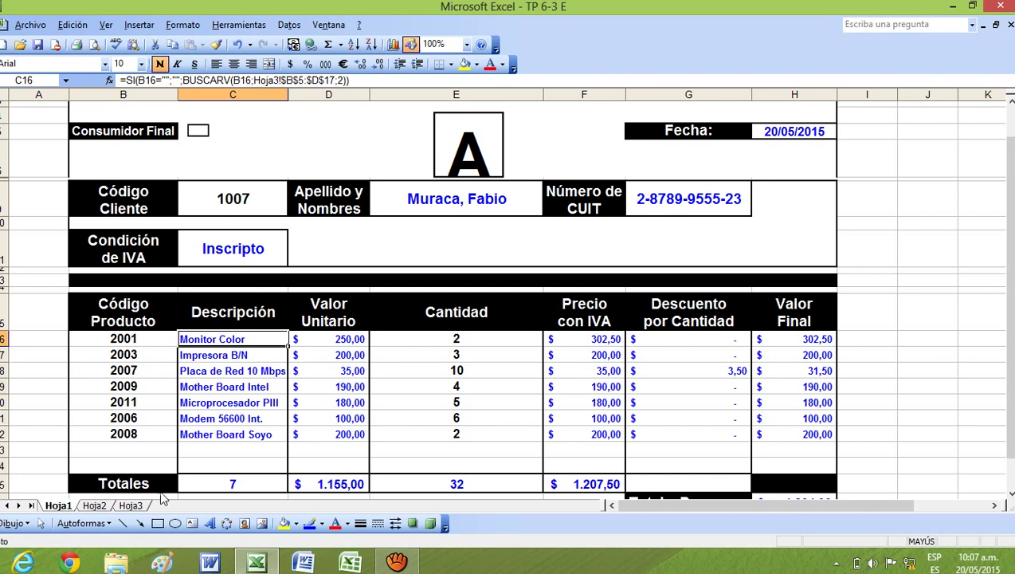
{"action": "left_click", "coordinate": [132, 505]}
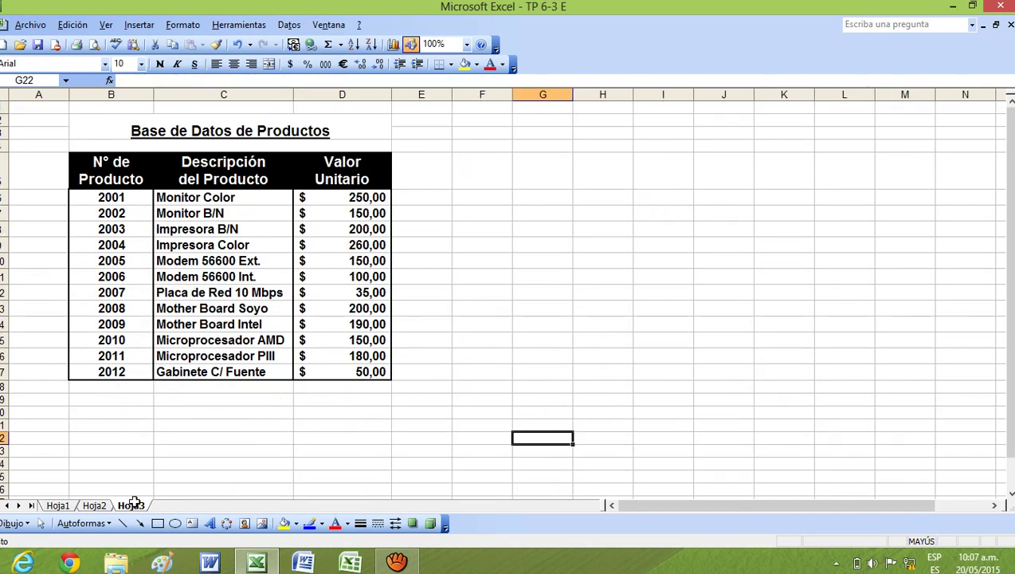
{"action": "left_click", "coordinate": [64, 506]}
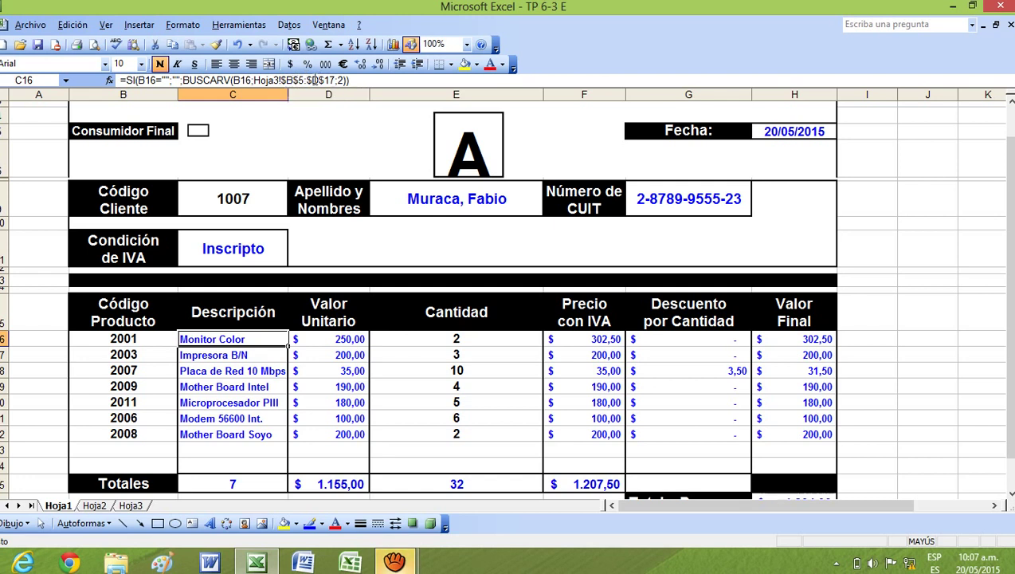
Compare D16's unit price lookup (column 3 of Hoja3!$B$5:$D$17) against the Hoja3 product list.
{"action": "left_click", "coordinate": [345, 338]}
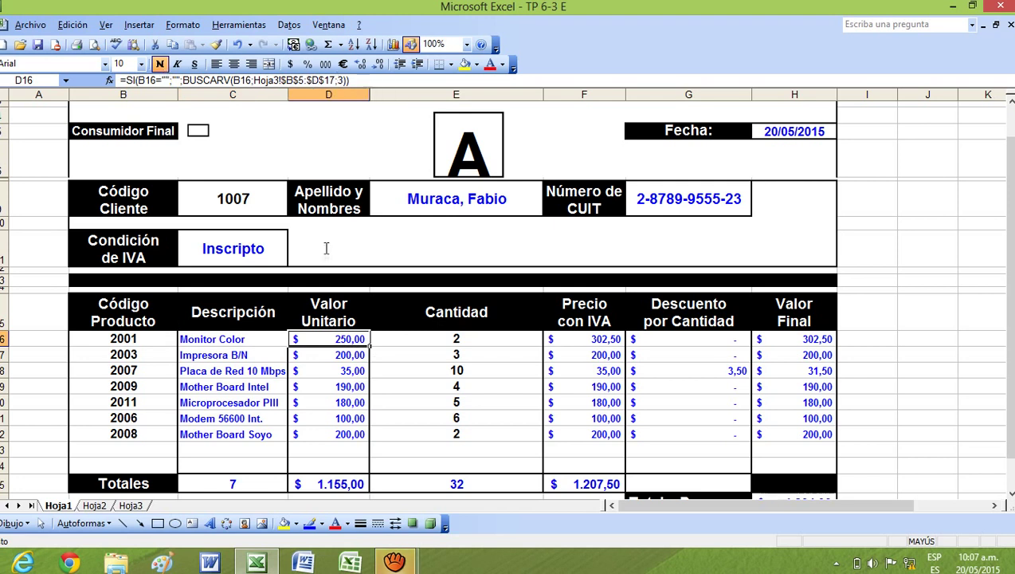
{"action": "left_click", "coordinate": [135, 505]}
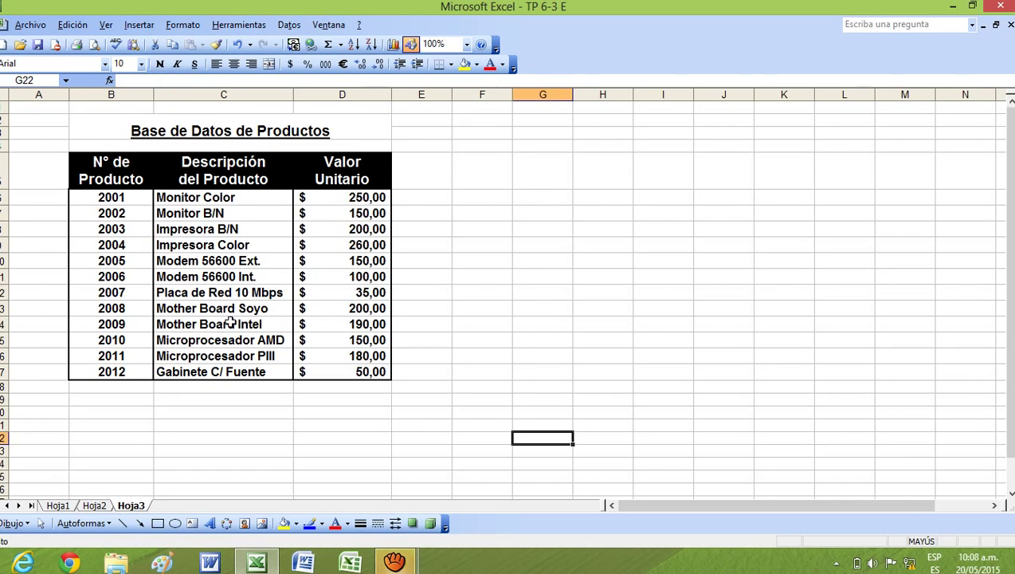
{"action": "left_click", "coordinate": [60, 505]}
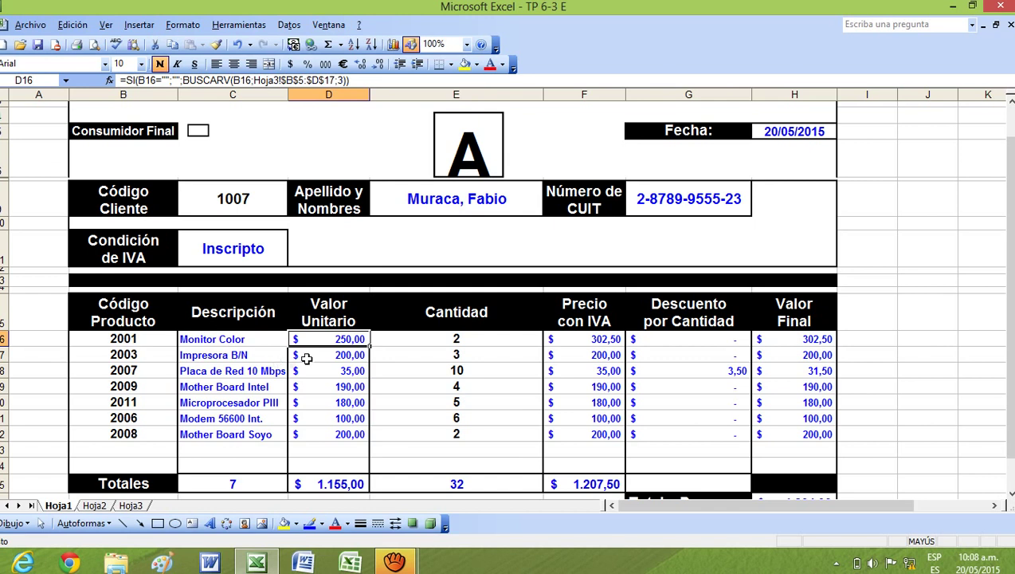
{"action": "left_click", "coordinate": [149, 343]}
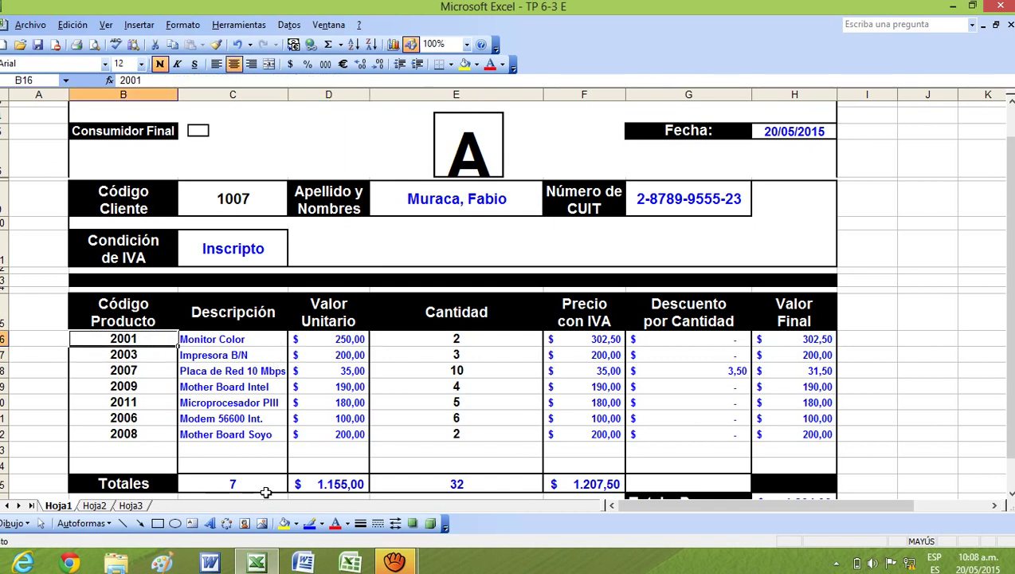
{"action": "type", "text": "2008"}
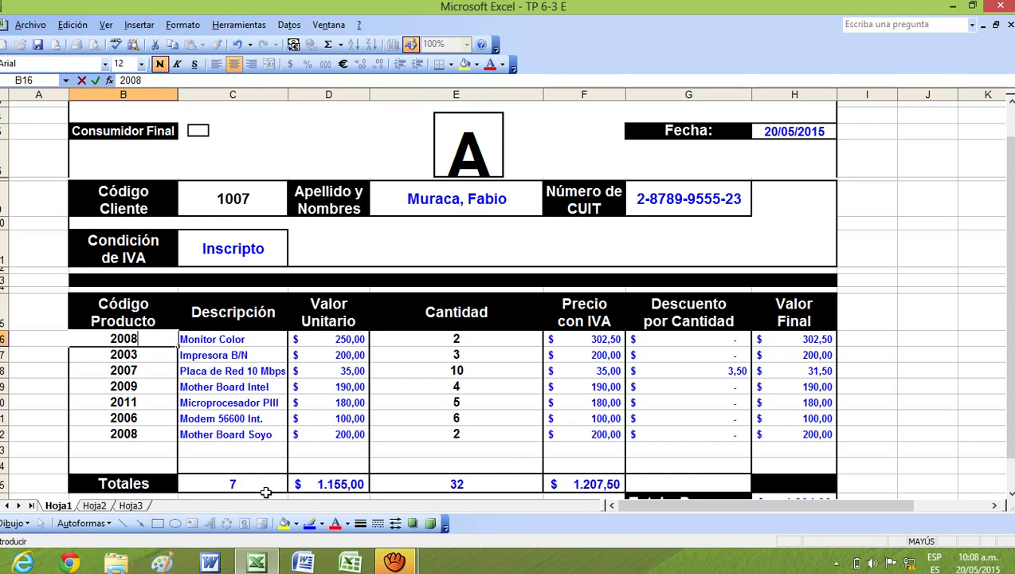
{"action": "key", "text": "Return"}
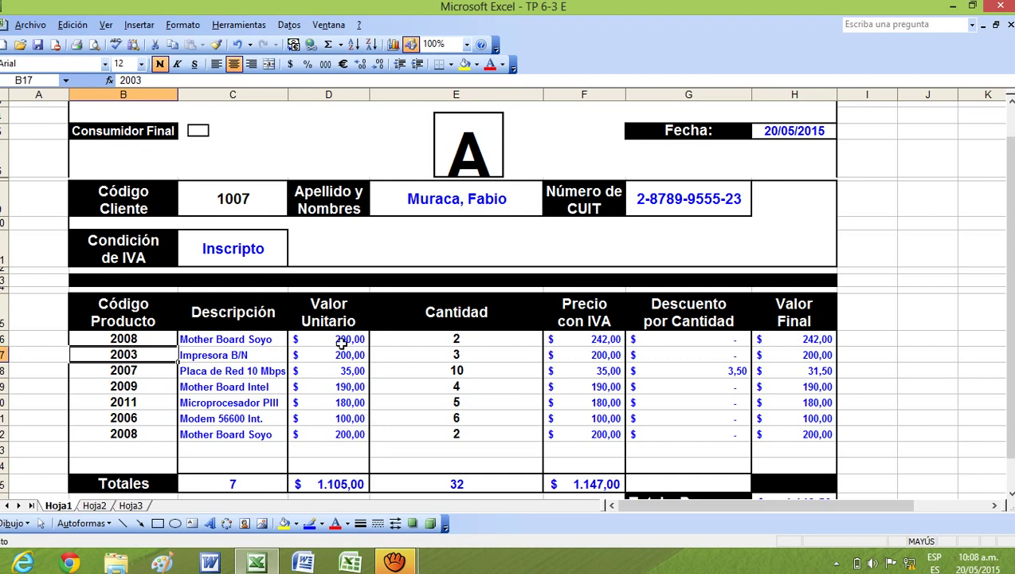
{"action": "left_click", "coordinate": [151, 340]}
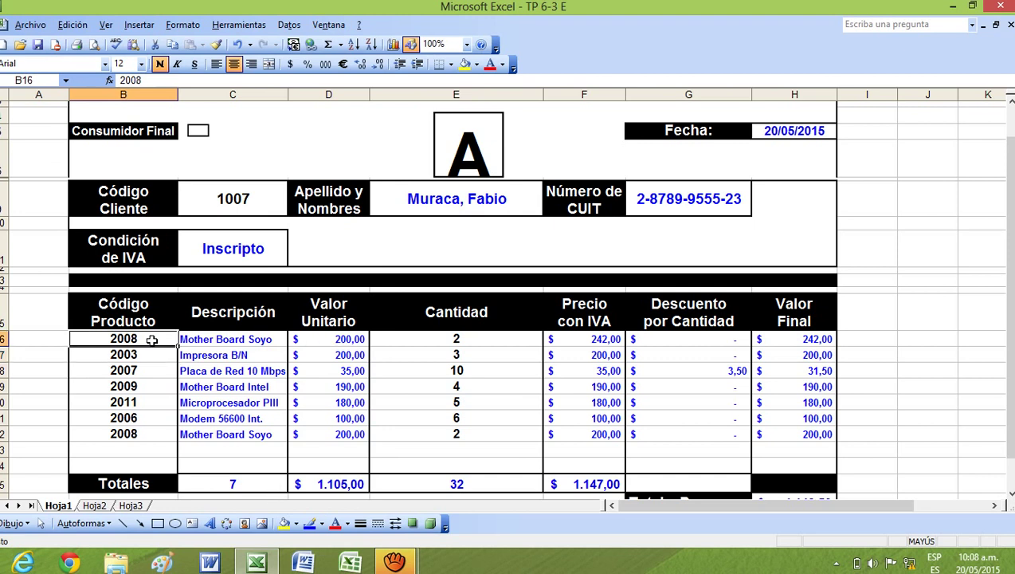
{"action": "type", "text": "2001"}
{"action": "key", "text": "ctrl+Return"}
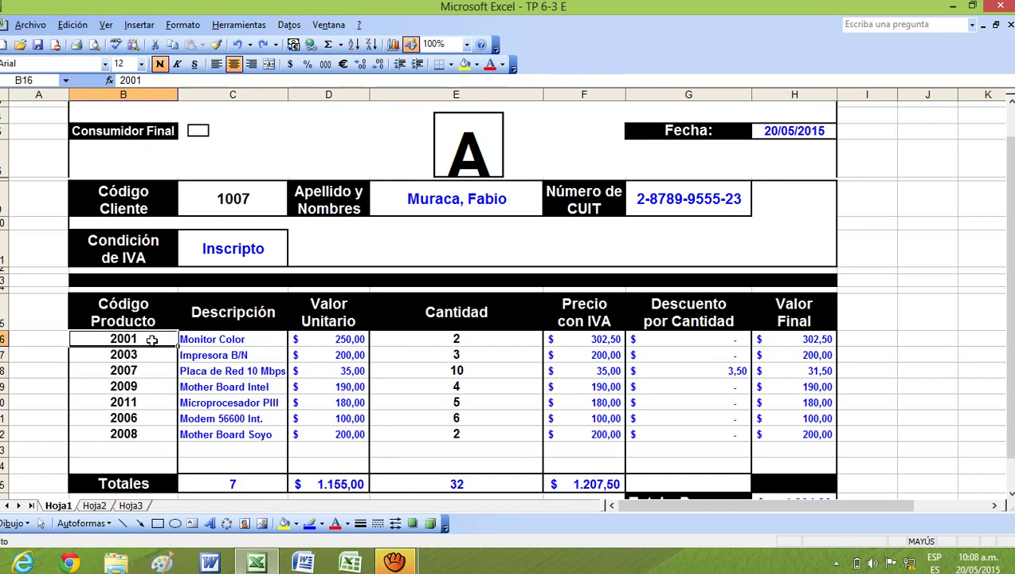
{"action": "left_click", "coordinate": [451, 342]}
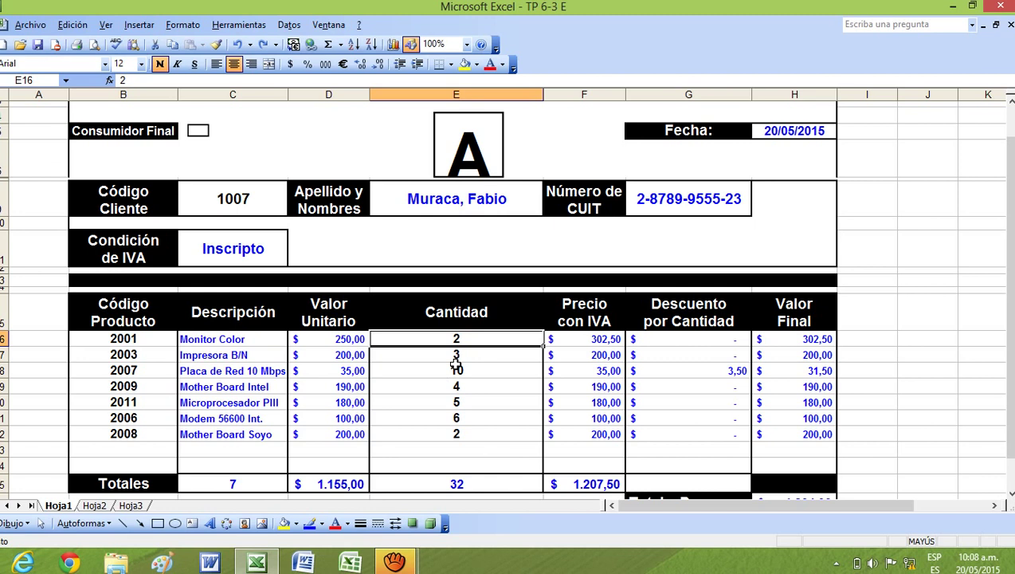
{"action": "left_click", "coordinate": [582, 341]}
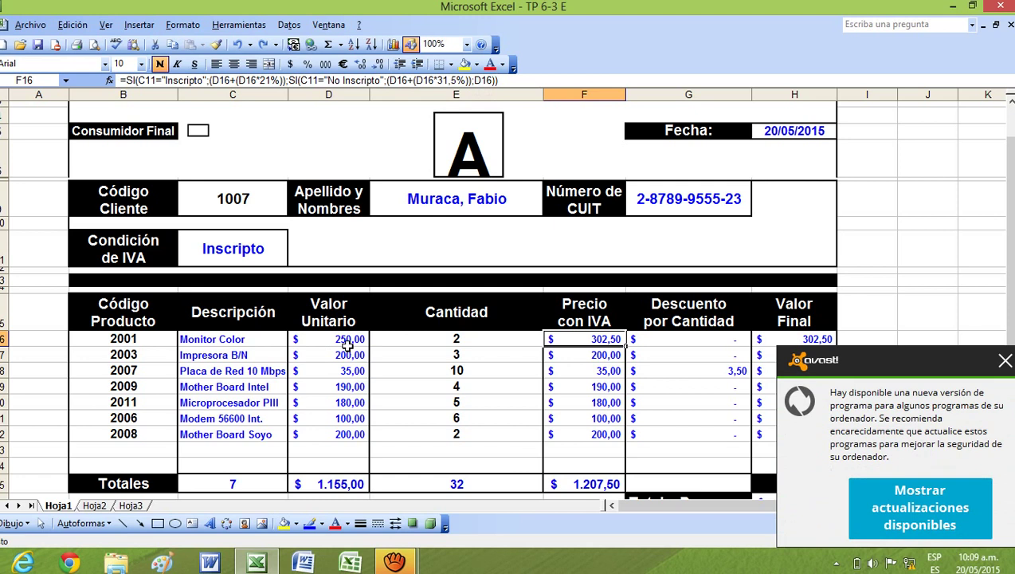
Dismiss the Avast and low-battery notices while looking over the Hoja3 and Hoja2 databases.
{"action": "left_click", "coordinate": [1005, 360]}
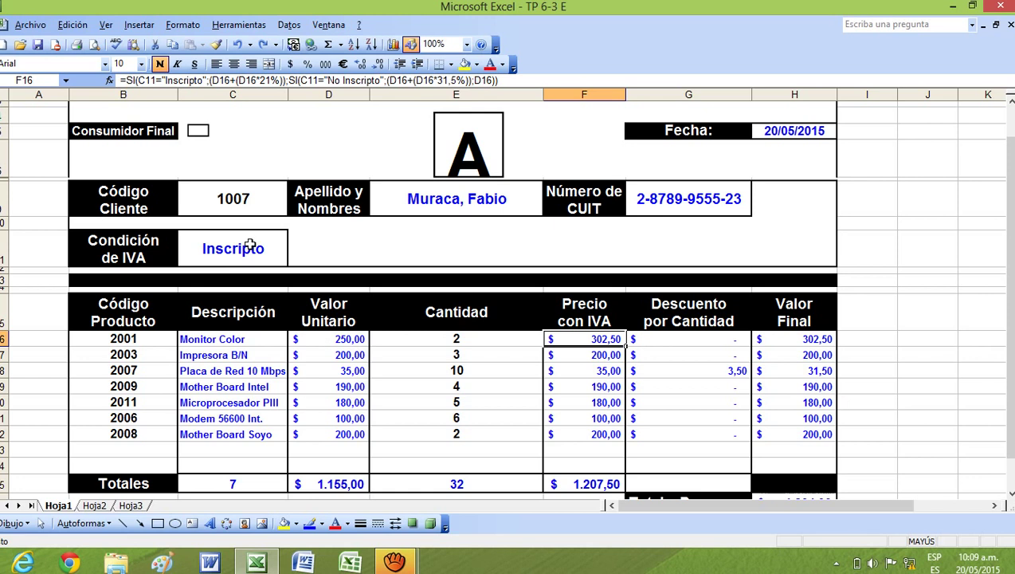
{"action": "left_click", "coordinate": [261, 343]}
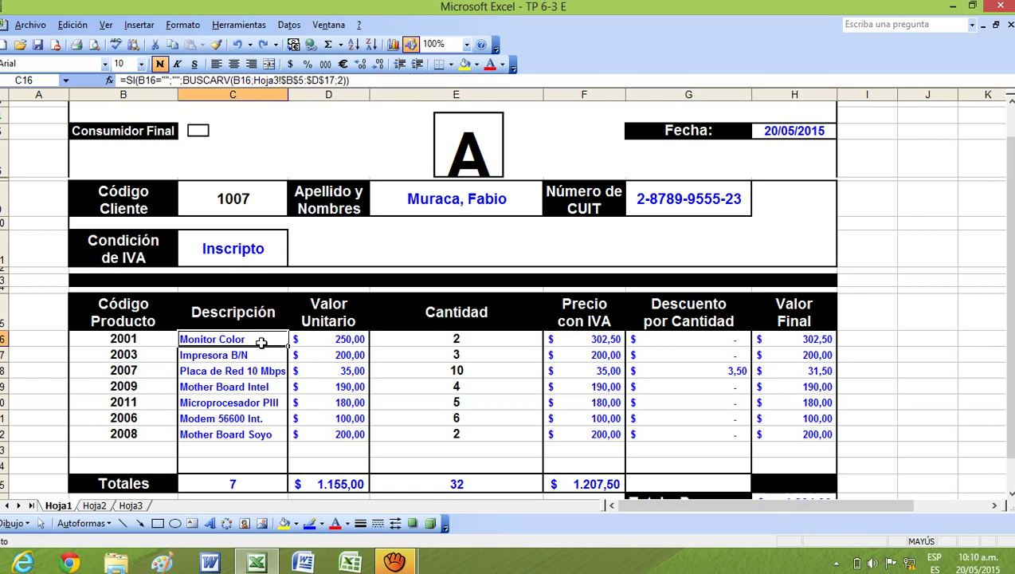
{"action": "left_click", "coordinate": [131, 507]}
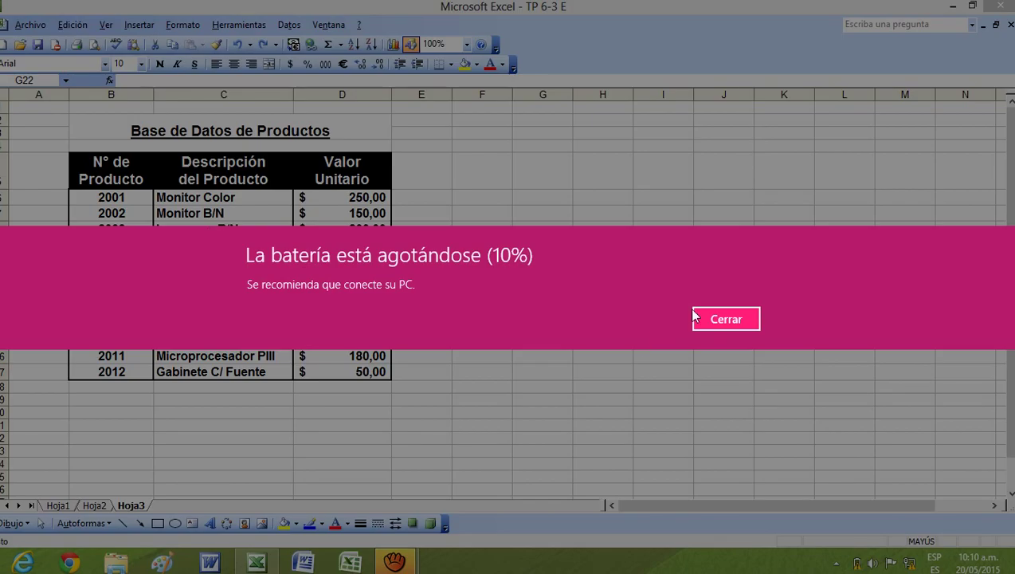
{"action": "left_click", "coordinate": [726, 318]}
{"action": "left_click", "coordinate": [721, 321]}
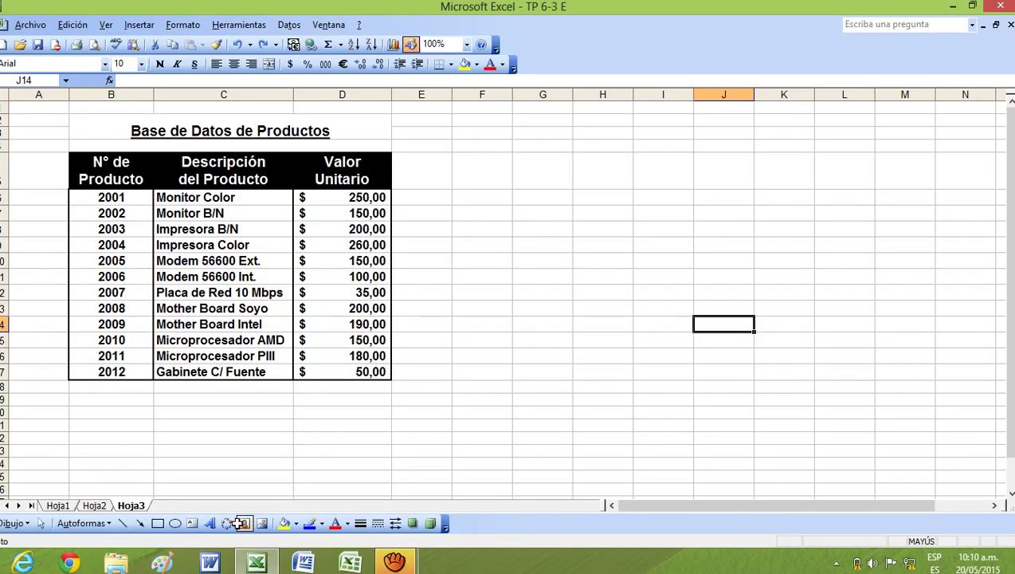
{"action": "left_click", "coordinate": [97, 507]}
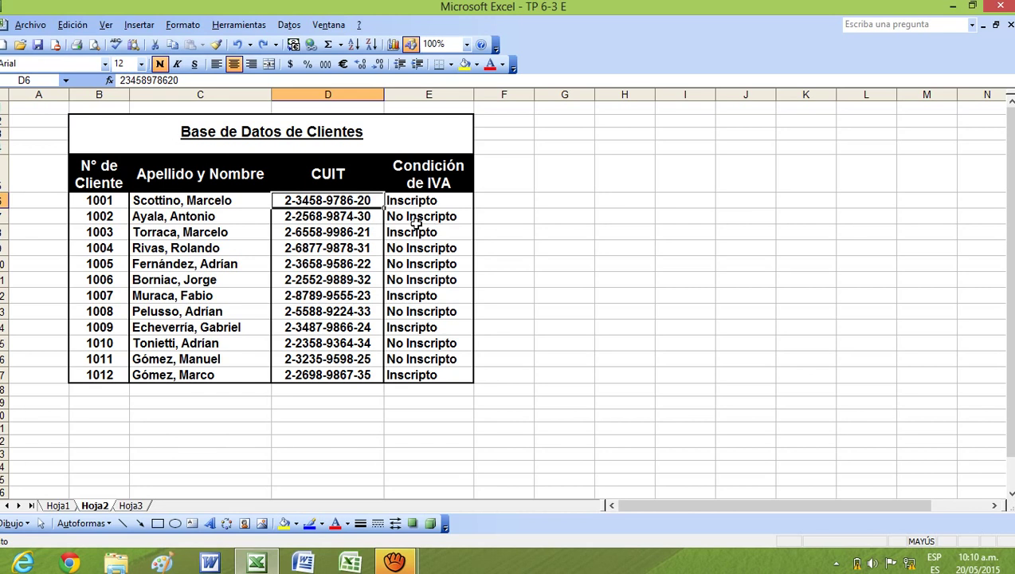
Back on Hoja1, type client code 1002 into C9.
{"action": "left_click", "coordinate": [59, 506]}
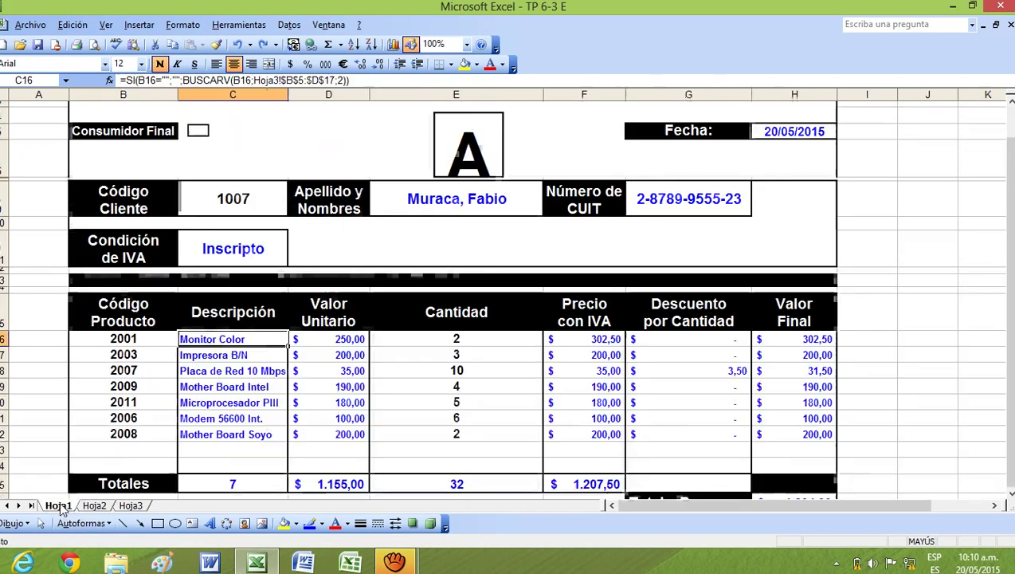
{"action": "left_click", "coordinate": [241, 200]}
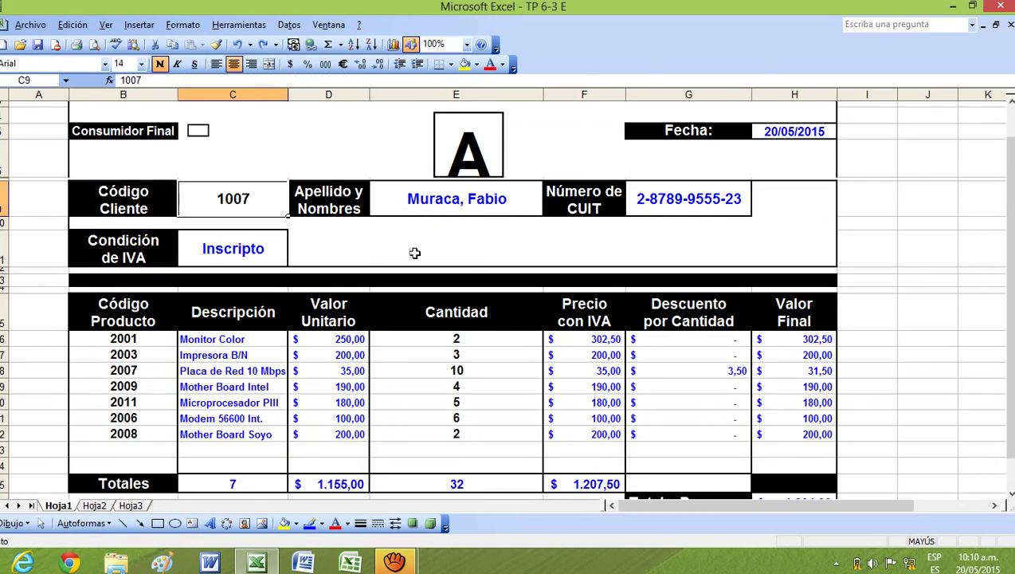
{"action": "type", "text": "100"}
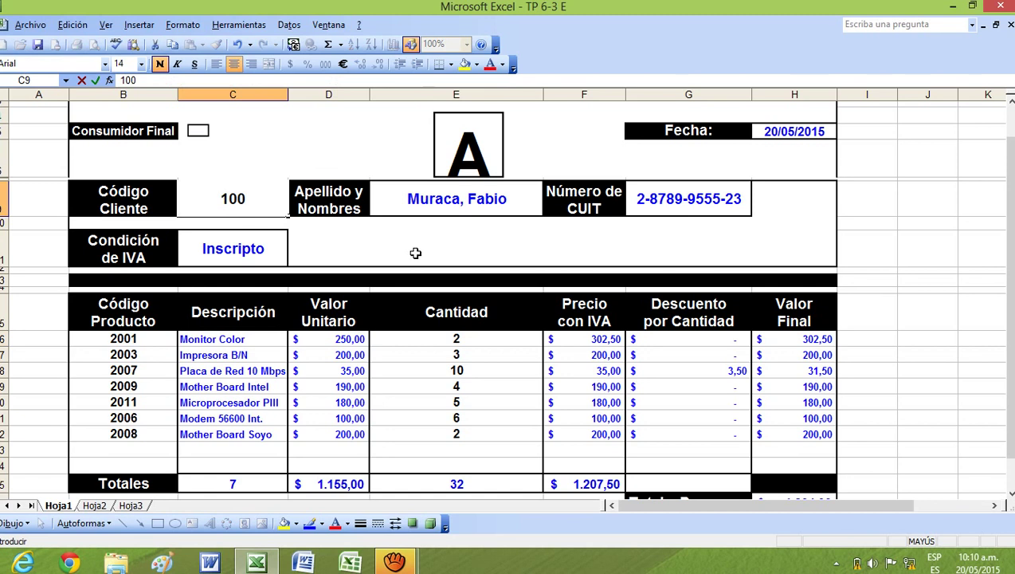
{"action": "type", "text": "2"}
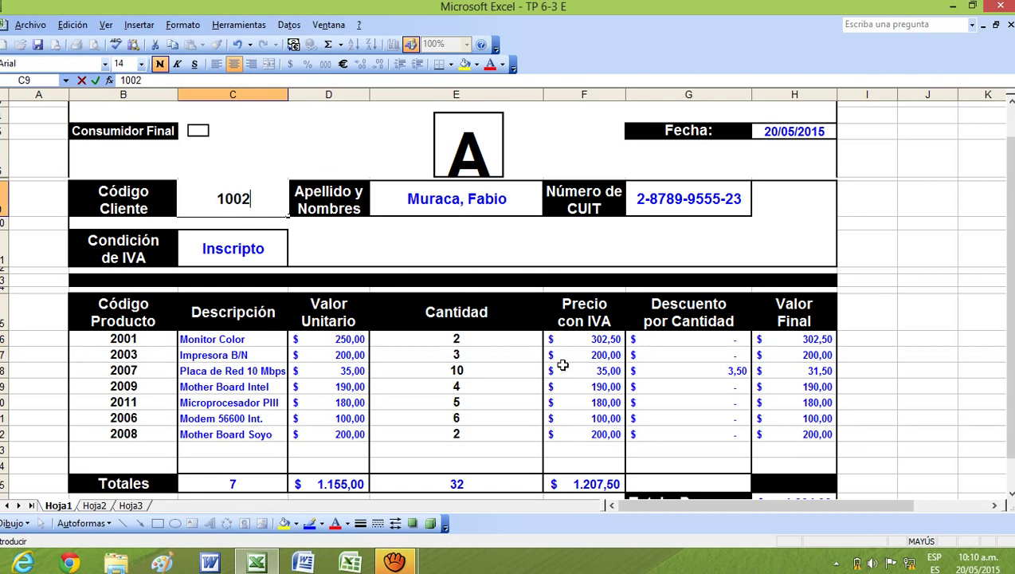
Commit client code 1002, then inspect the price-with-IVA and G16 quantity discount formulas.
{"action": "key", "text": "Return"}
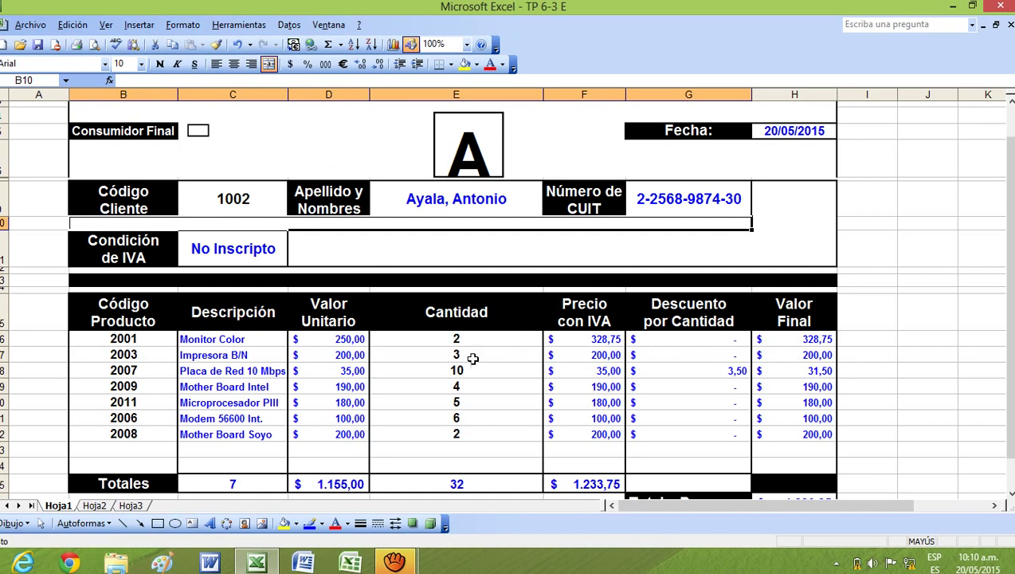
{"action": "left_click", "coordinate": [597, 343]}
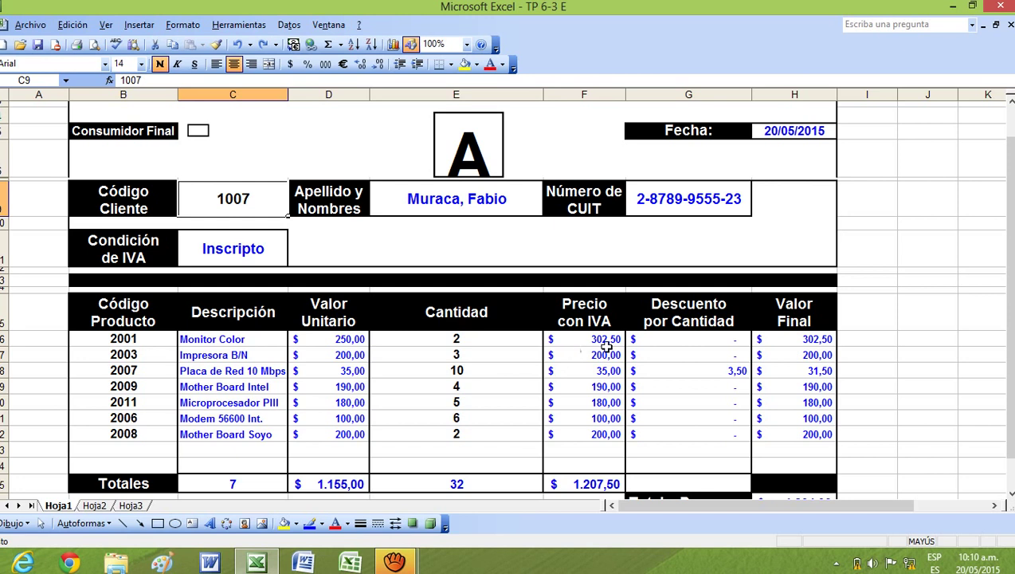
{"action": "left_click", "coordinate": [692, 344]}
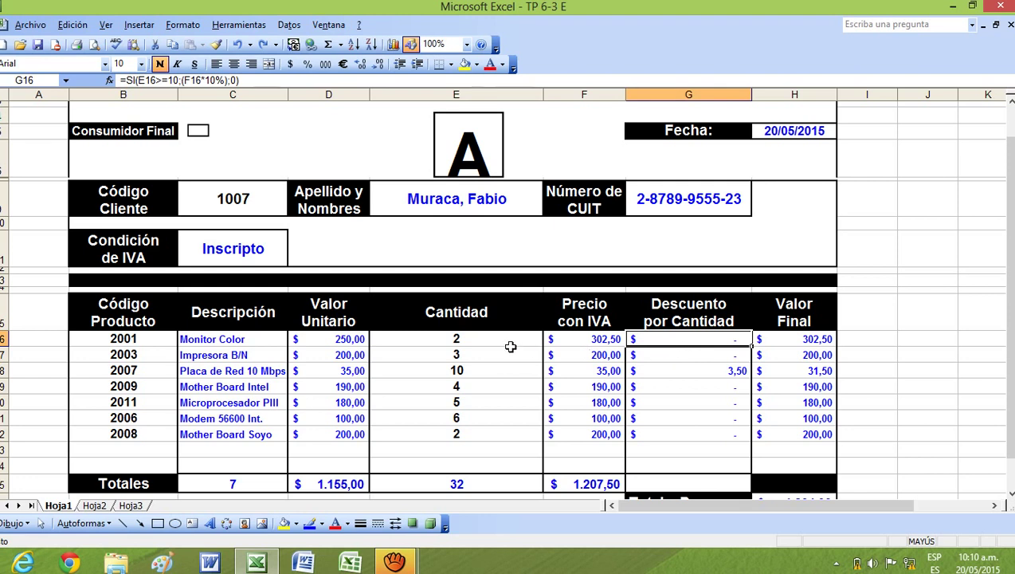
{"action": "left_click", "coordinate": [508, 343]}
{"action": "left_click", "coordinate": [662, 350]}
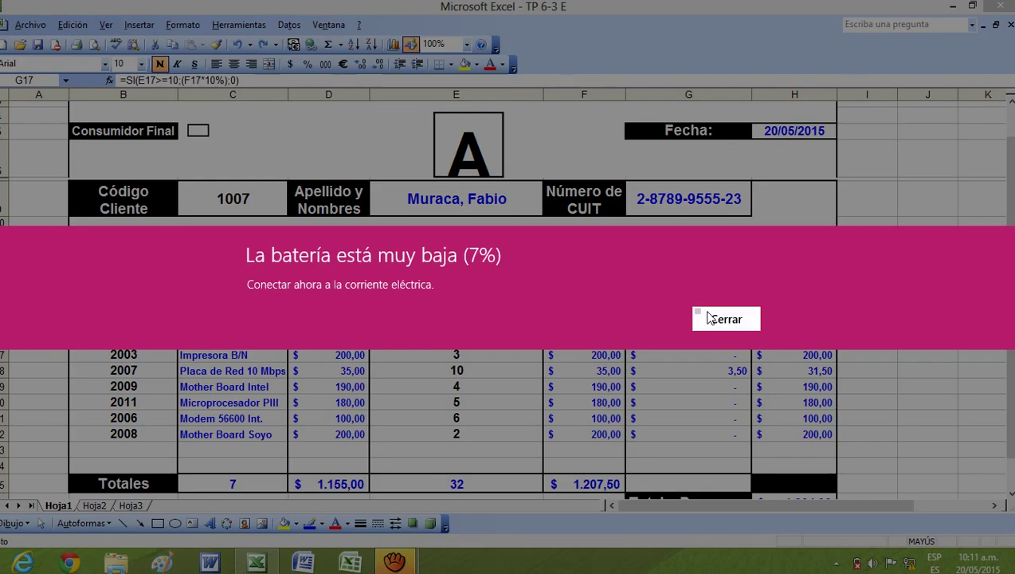
Close the low-battery notification and select G16, the first product's discount formula.
{"action": "left_click", "coordinate": [709, 318]}
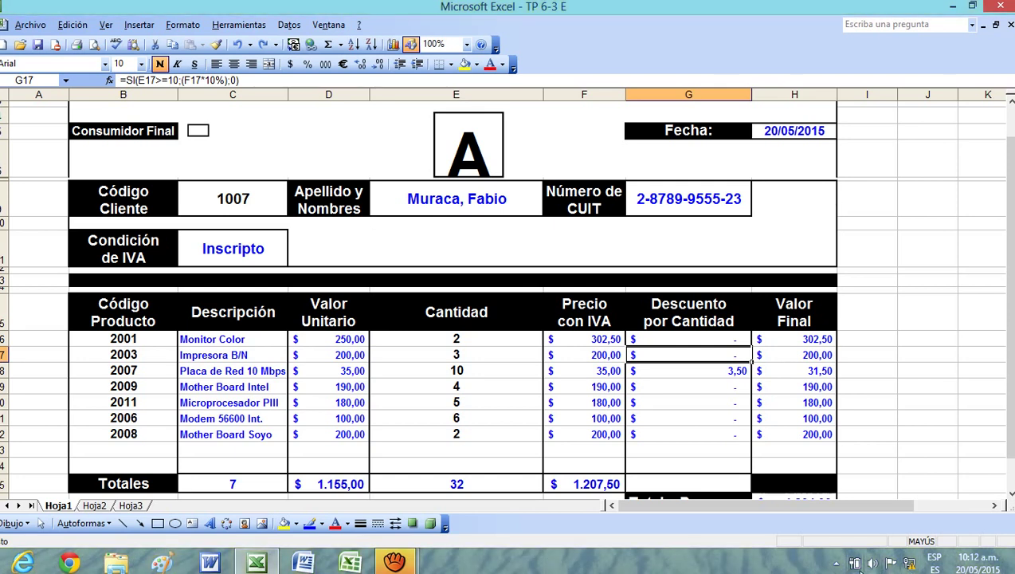
{"action": "mouse_move", "coordinate": [858, 571]}
{"action": "left_click", "coordinate": [715, 341]}
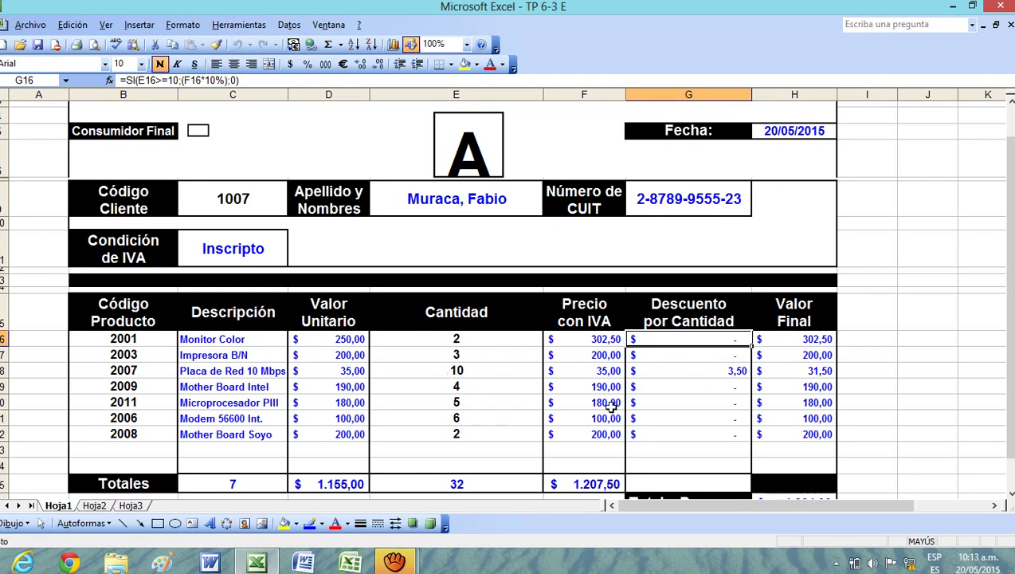
{"action": "left_click", "coordinate": [659, 436]}
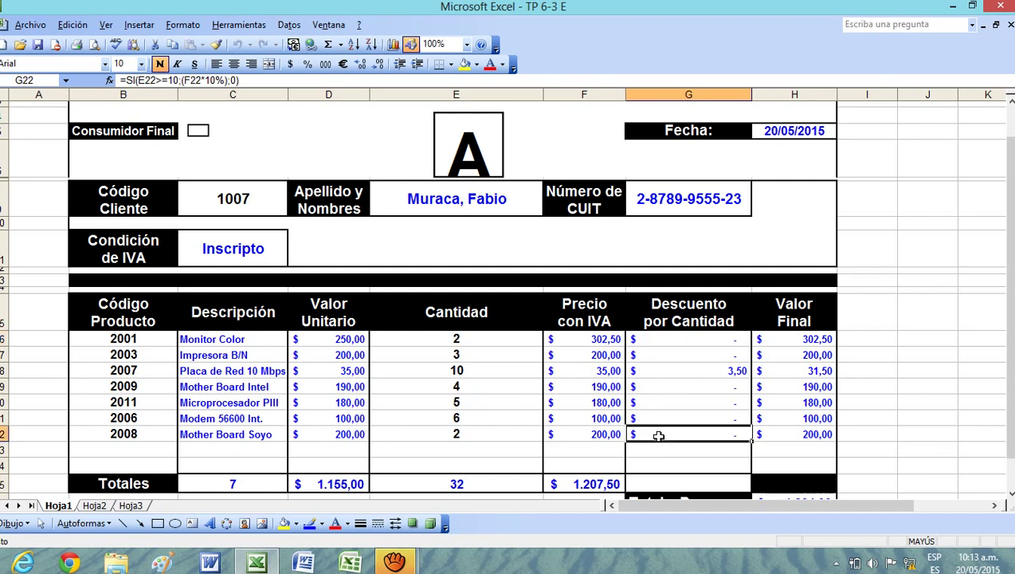
{"action": "right_click", "coordinate": [658, 435]}
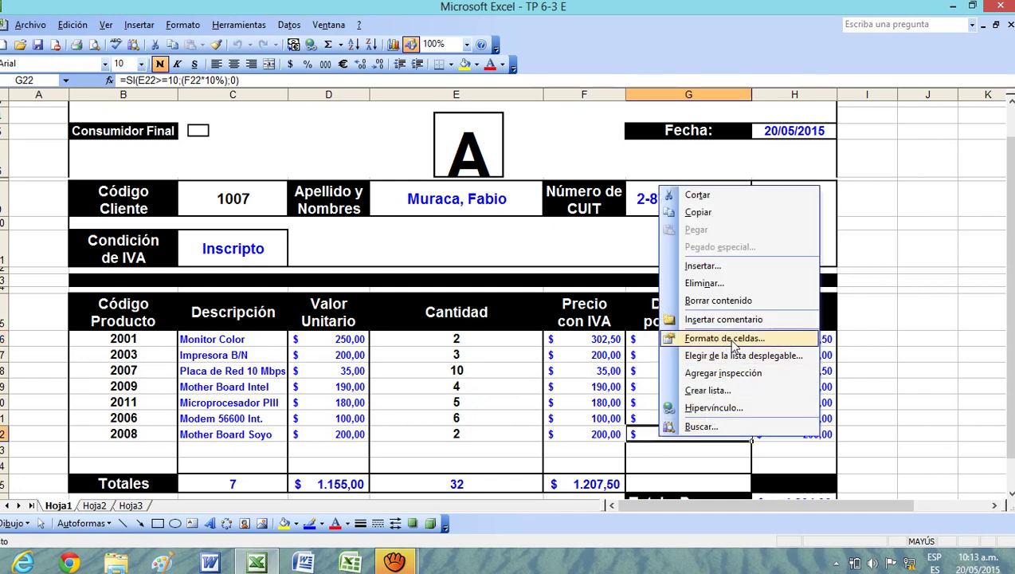
{"action": "left_click", "coordinate": [727, 337]}
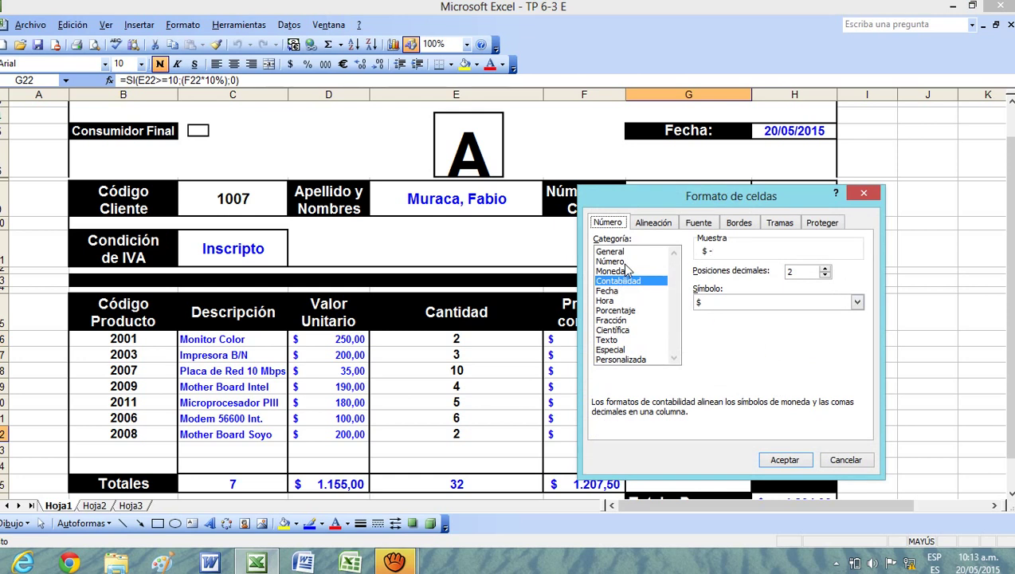
{"action": "left_click", "coordinate": [847, 460]}
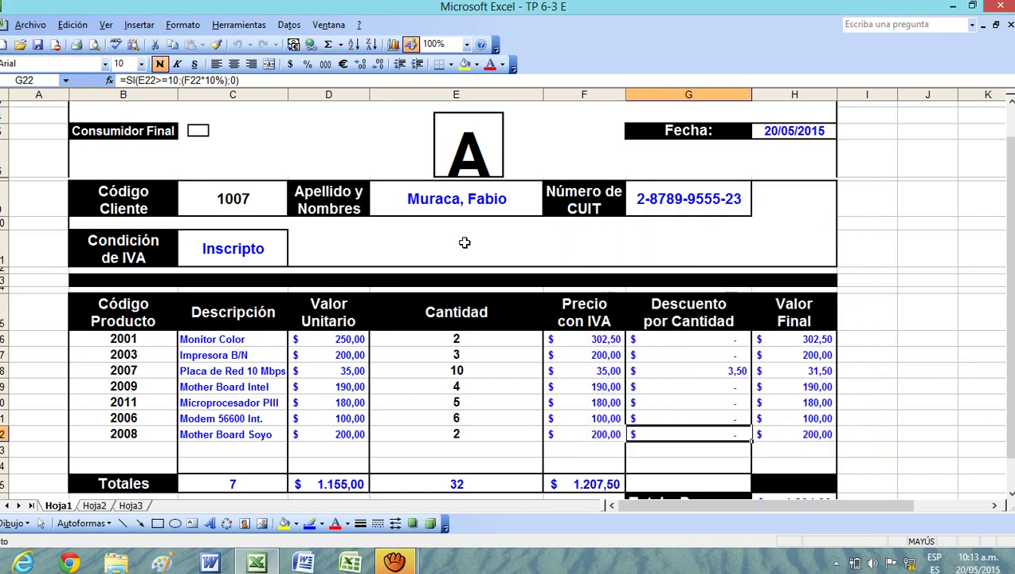
{"action": "left_click_drag", "start_coordinate": [699, 342], "coordinate": [687, 466]}
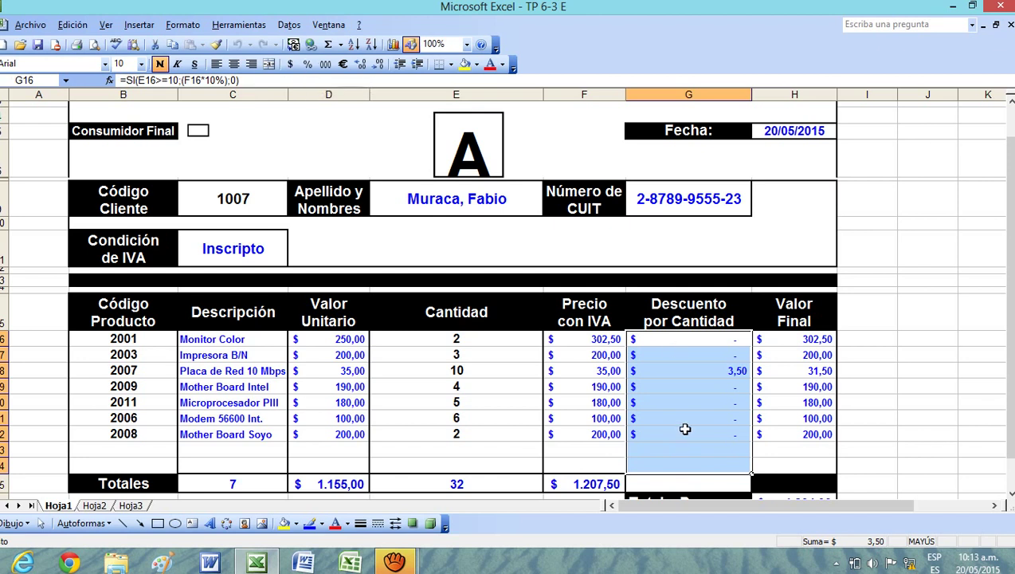
{"action": "left_click", "coordinate": [923, 354]}
{"action": "left_click", "coordinate": [678, 353]}
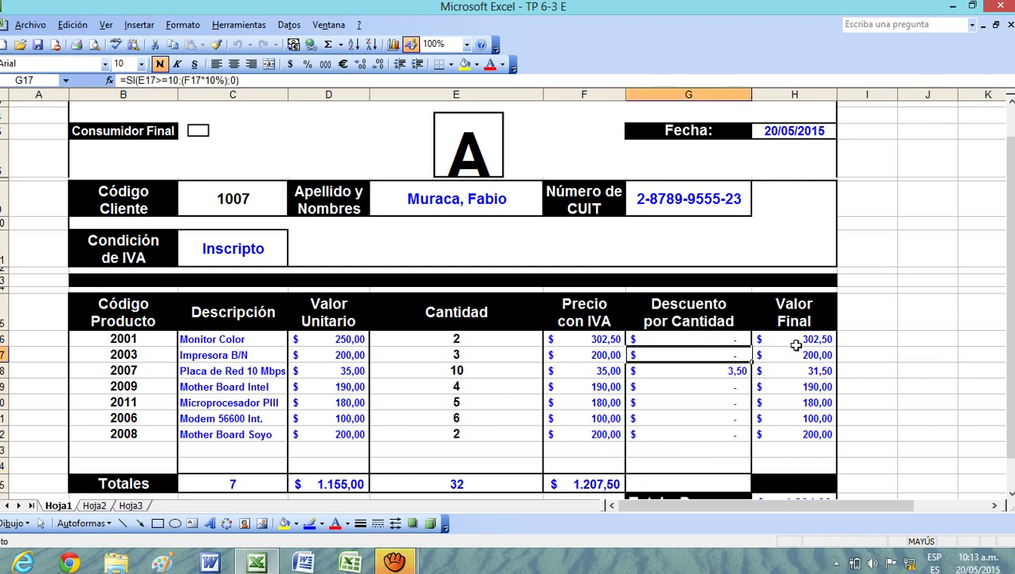
{"action": "left_click", "coordinate": [797, 341]}
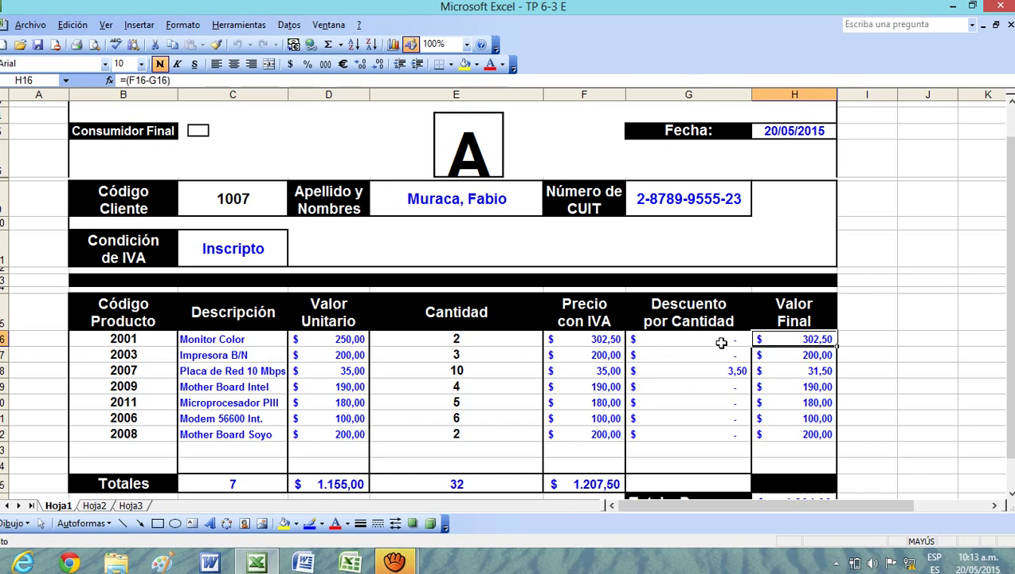
{"action": "left_click", "coordinate": [613, 342]}
{"action": "left_click", "coordinate": [686, 338]}
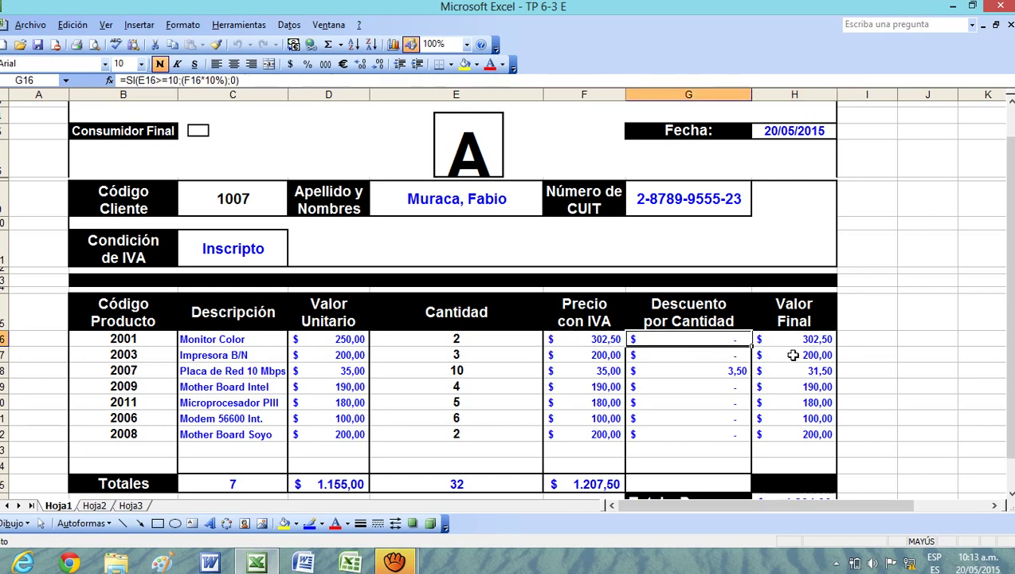
{"action": "left_click", "coordinate": [821, 336]}
{"action": "left_click", "coordinate": [721, 343]}
{"action": "left_click", "coordinate": [588, 344]}
{"action": "left_click", "coordinate": [693, 339]}
{"action": "left_click", "coordinate": [805, 343]}
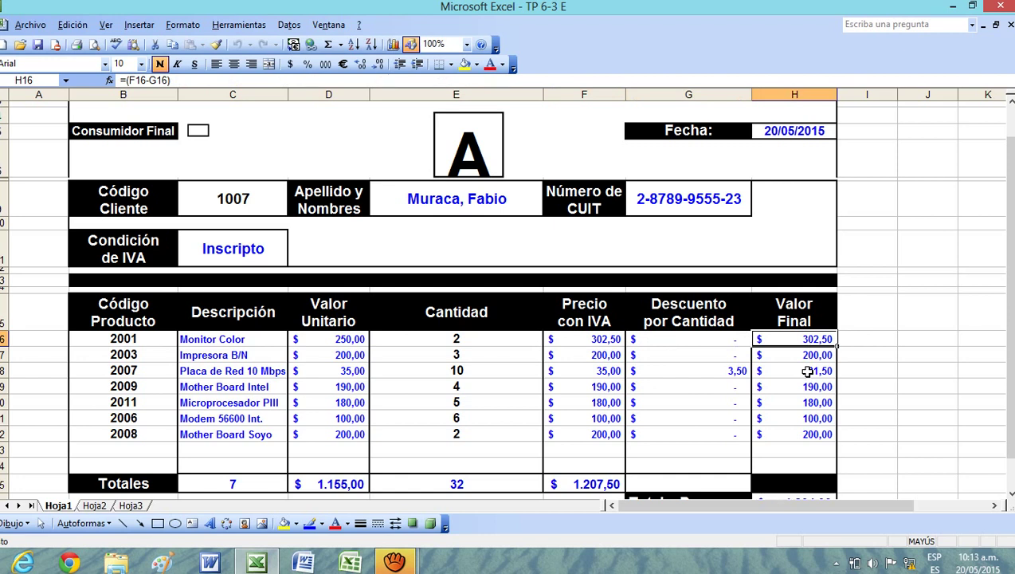
{"action": "left_click", "coordinate": [259, 487]}
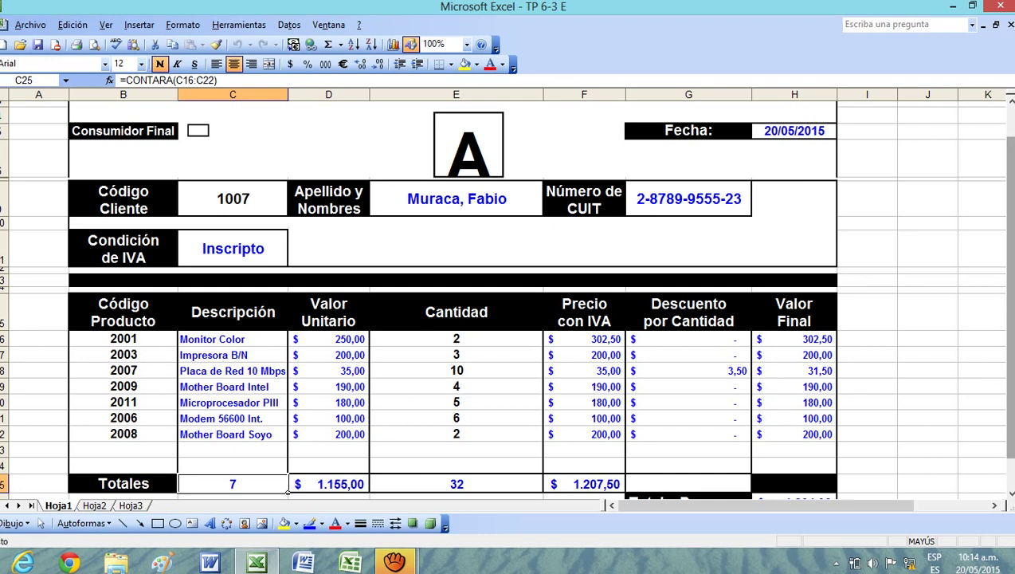
{"action": "scroll", "coordinate": [1007, 354], "scroll_direction": "down", "scroll_amount": 1}
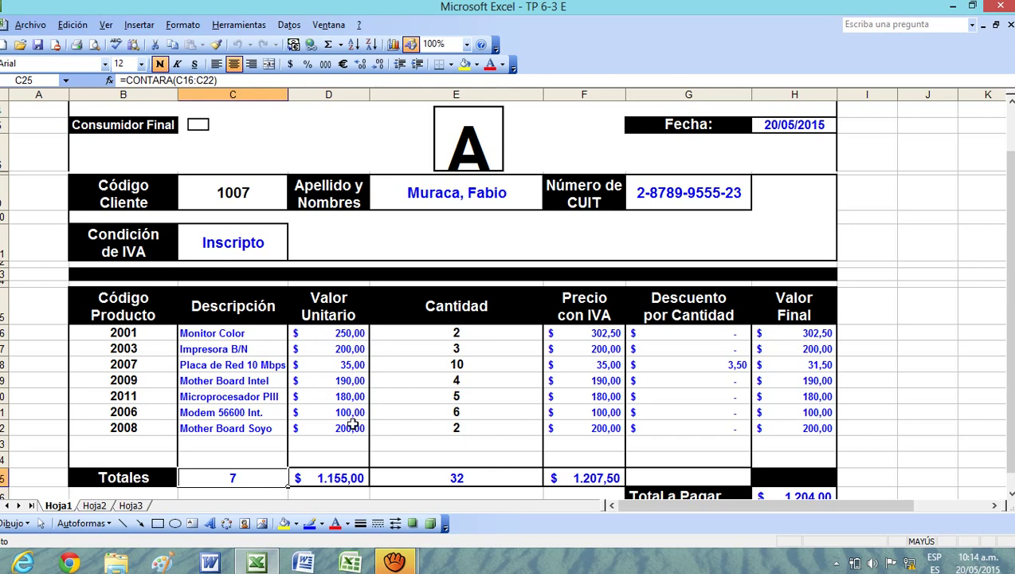
{"action": "left_click_drag", "start_coordinate": [1011, 426], "coordinate": [1011, 438]}
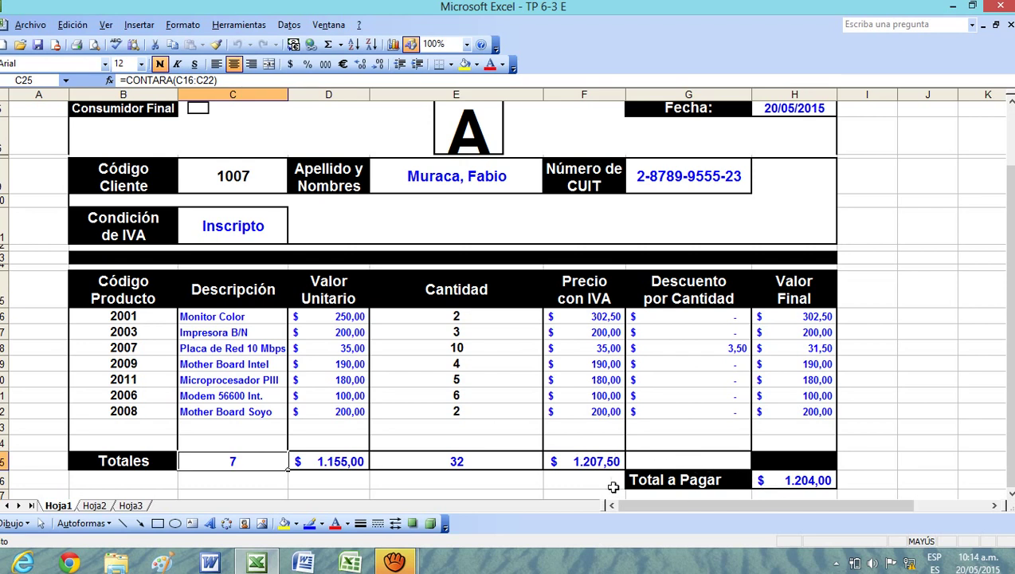
{"action": "left_click", "coordinate": [474, 468]}
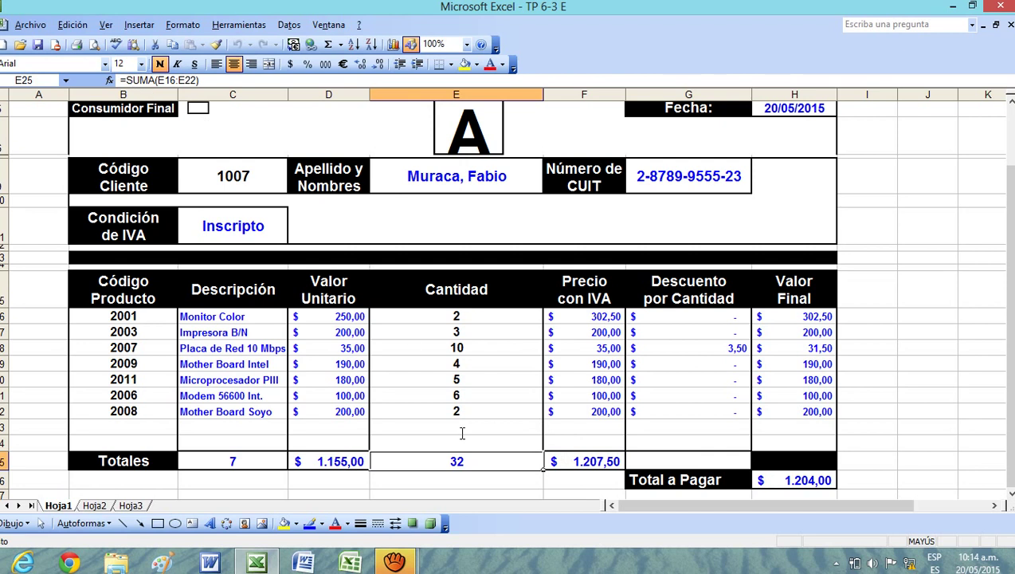
{"action": "left_click", "coordinate": [598, 462]}
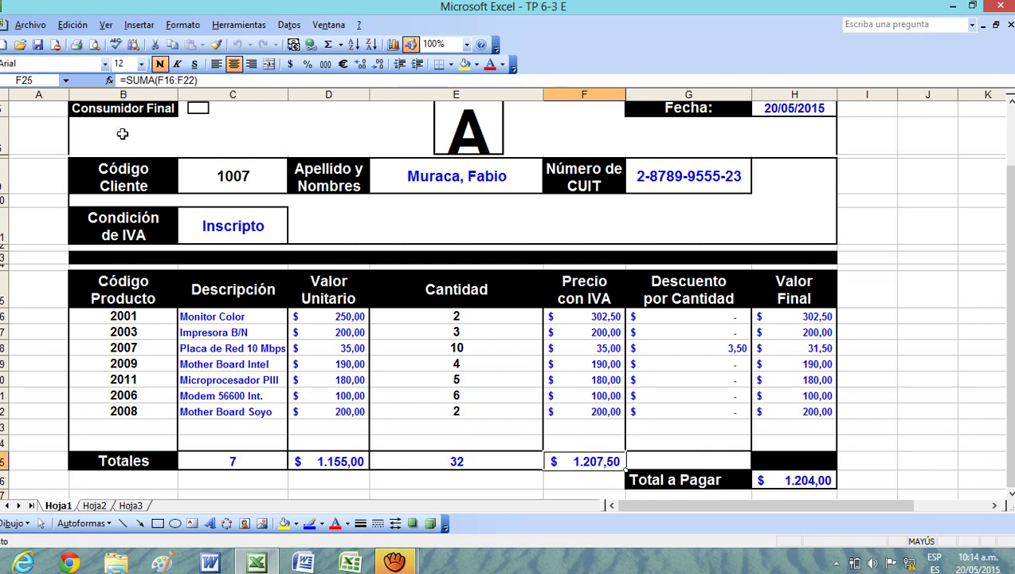
{"action": "left_click", "coordinate": [329, 459]}
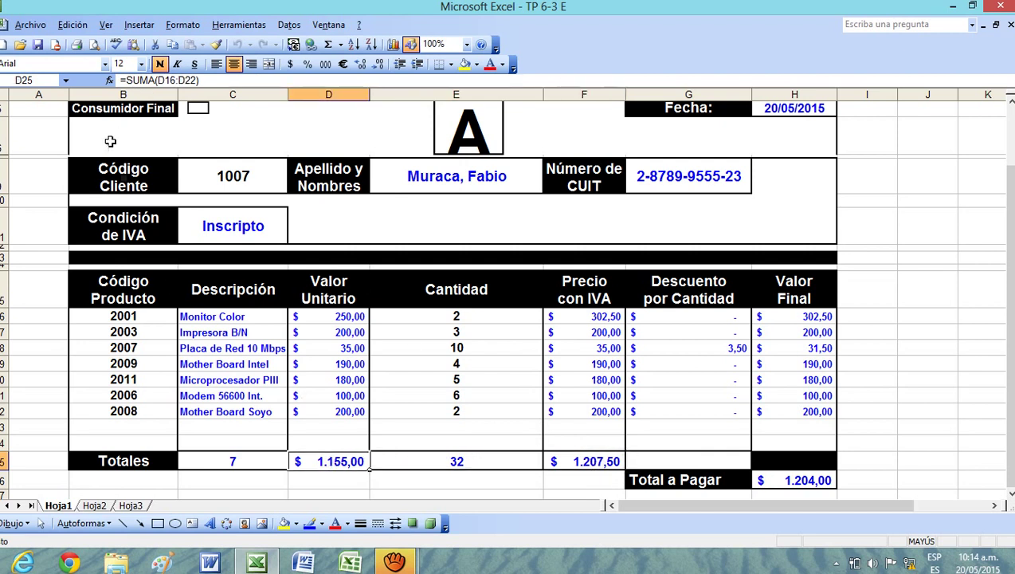
{"action": "left_click", "coordinate": [801, 480]}
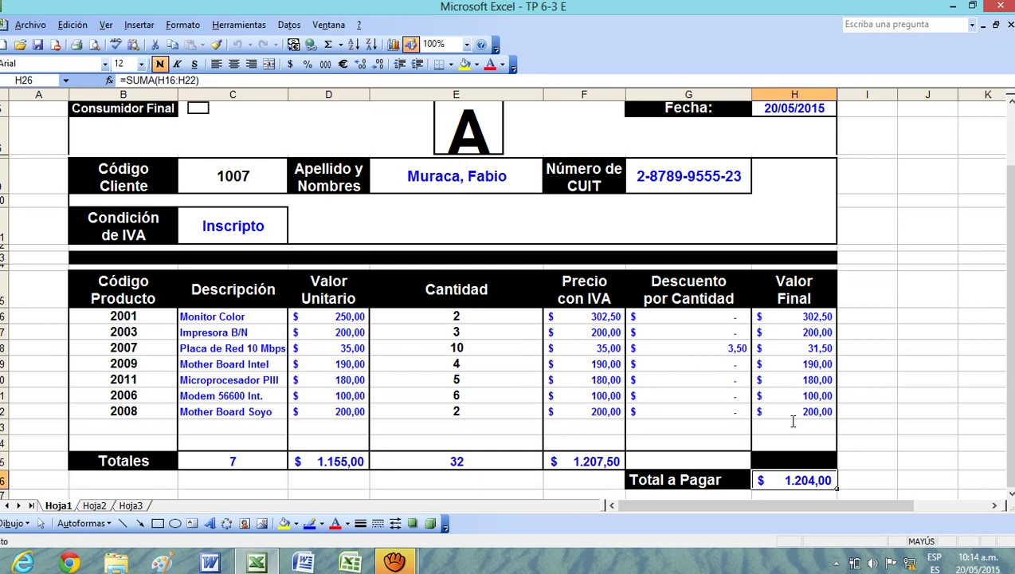
{"action": "left_click", "coordinate": [903, 447]}
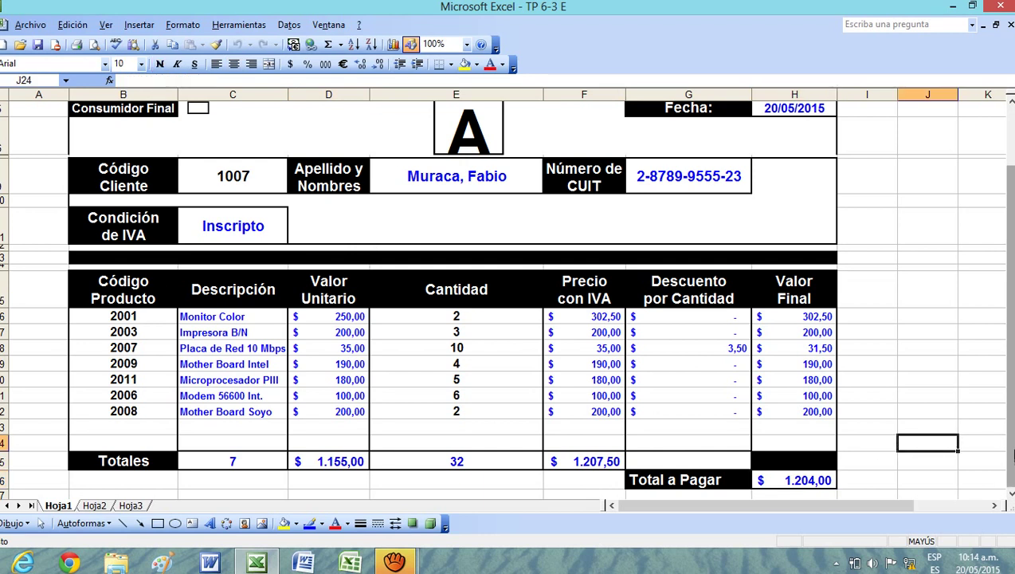
{"action": "left_click", "coordinate": [978, 388]}
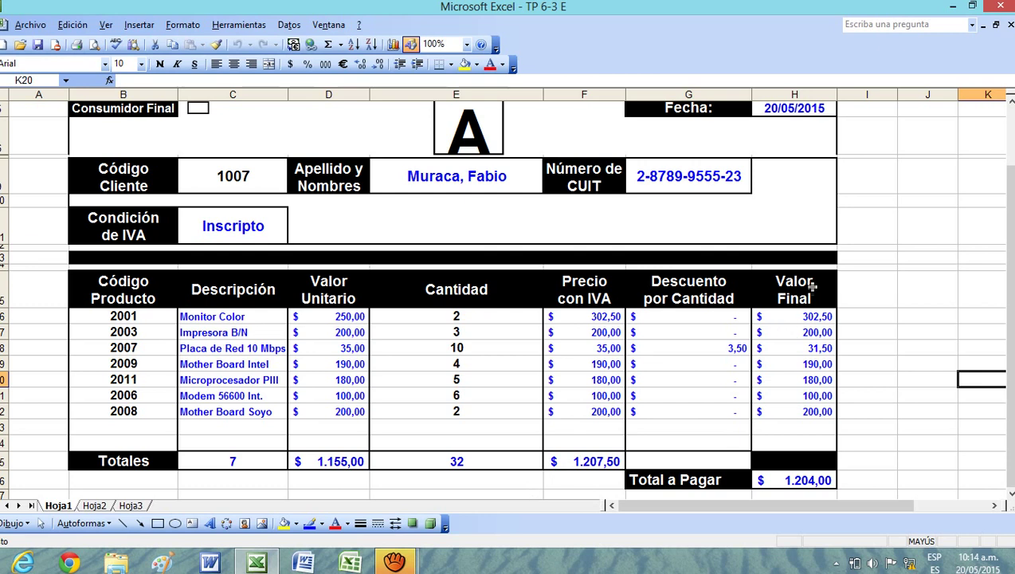
{"action": "left_click", "coordinate": [809, 479]}
{"action": "left_click", "coordinate": [895, 429]}
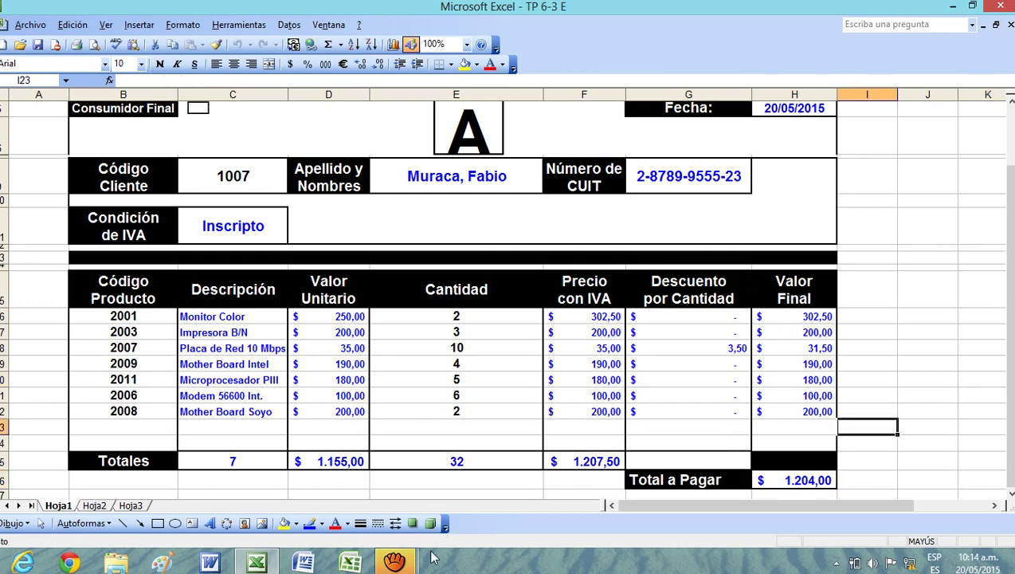
{"action": "left_click", "coordinate": [395, 562]}
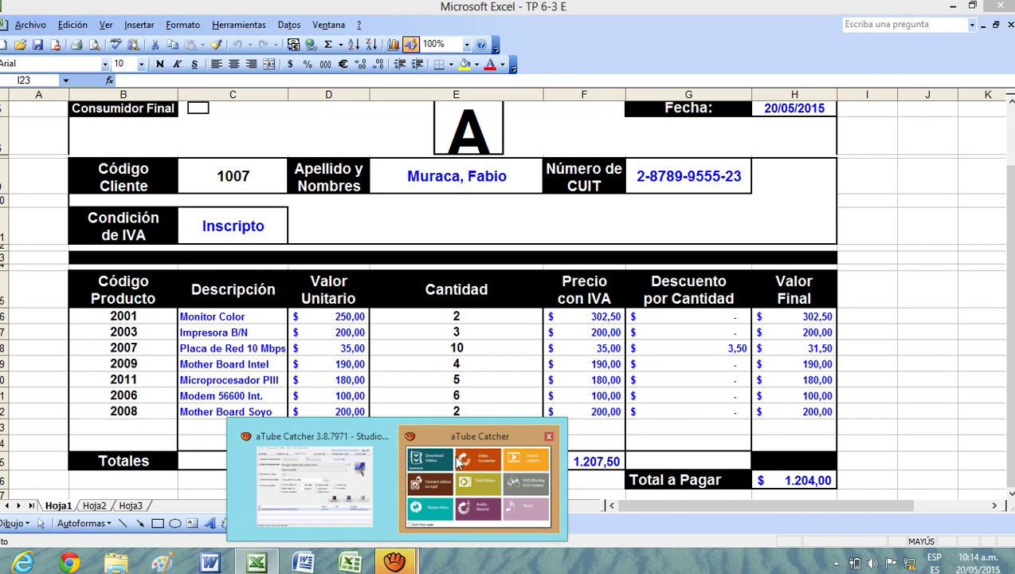
Bring the aTube Catcher launcher forward and switch to the Studio Suite Screen Record tool.
{"action": "left_click", "coordinate": [459, 462]}
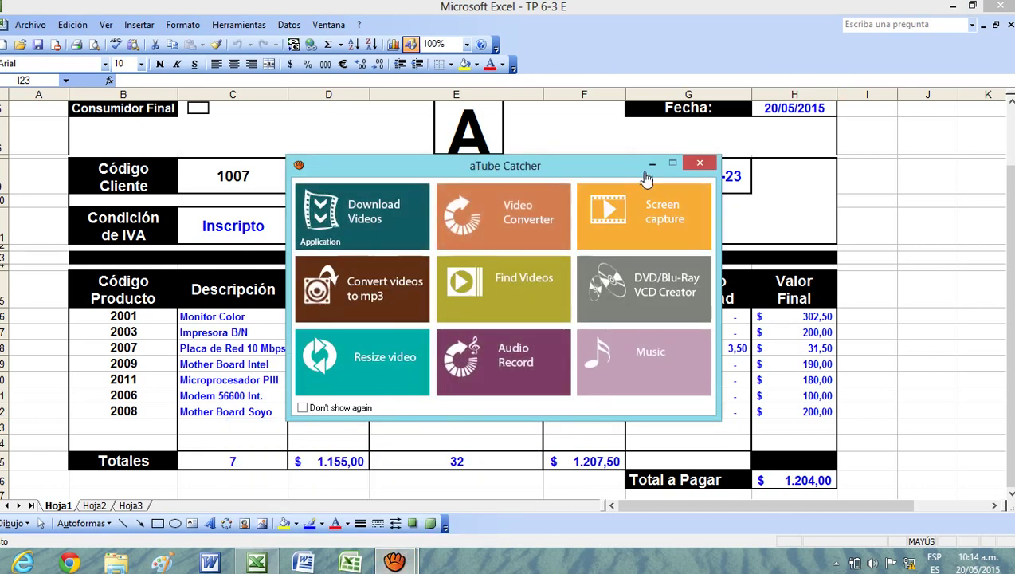
{"action": "left_click", "coordinate": [609, 211]}
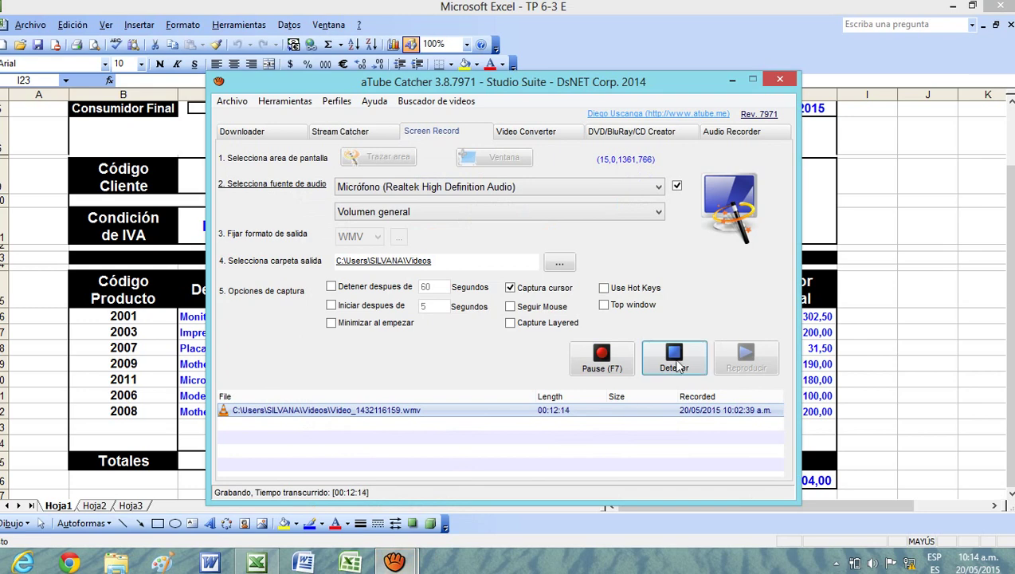